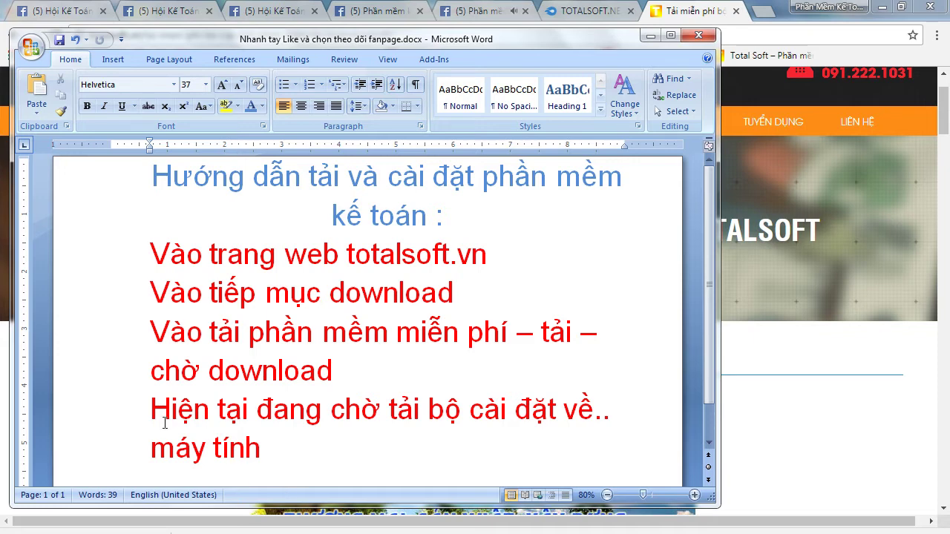
Minimize the Word instructions document and close the "Bài viết của bạn" post pop-up on the Facebook group page
{"action": "left_click", "coordinate": [648, 35]}
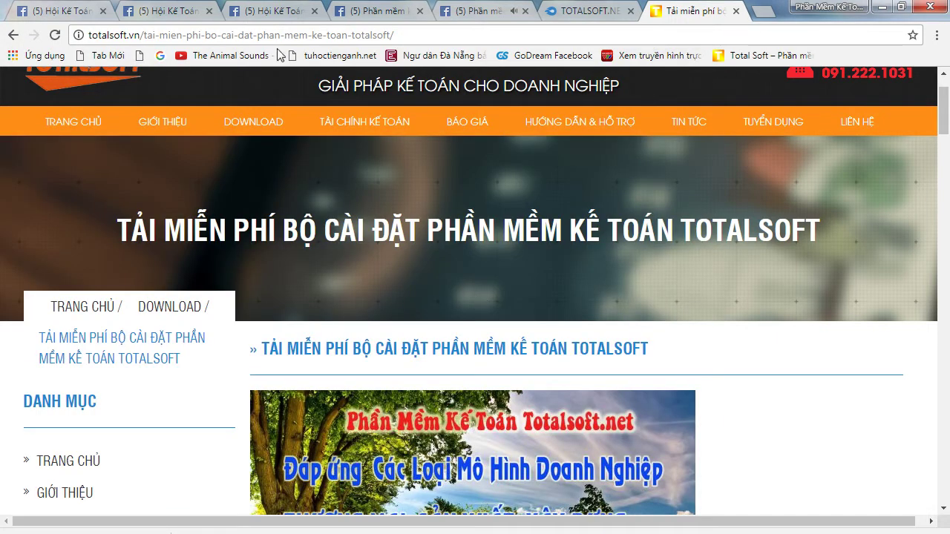
{"action": "left_click", "coordinate": [172, 13]}
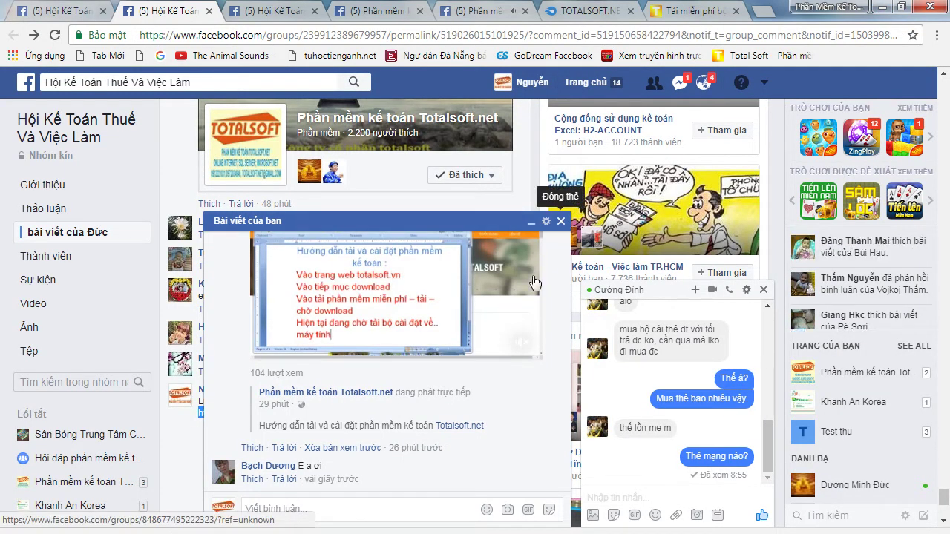
{"action": "left_click", "coordinate": [559, 222]}
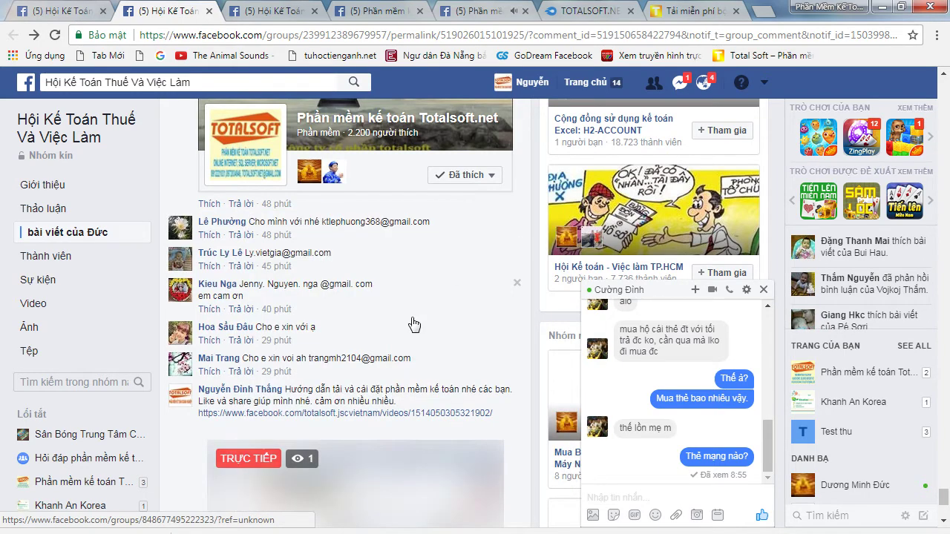
Minimize the browser and the Word document with the download links, and open the Downloads folder in Windows Explorer
{"action": "left_click", "coordinate": [877, 6]}
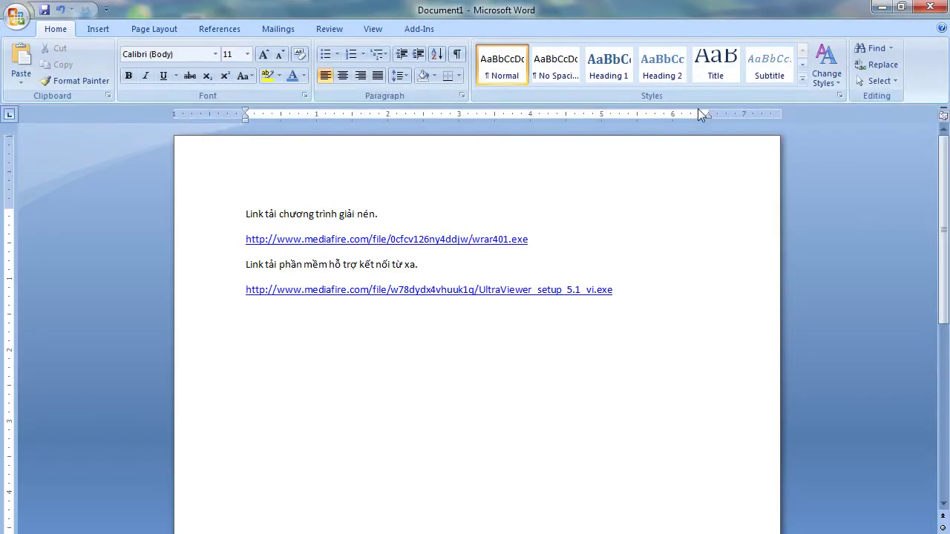
{"action": "left_click", "coordinate": [881, 7]}
{"action": "double_click", "coordinate": [26, 82]}
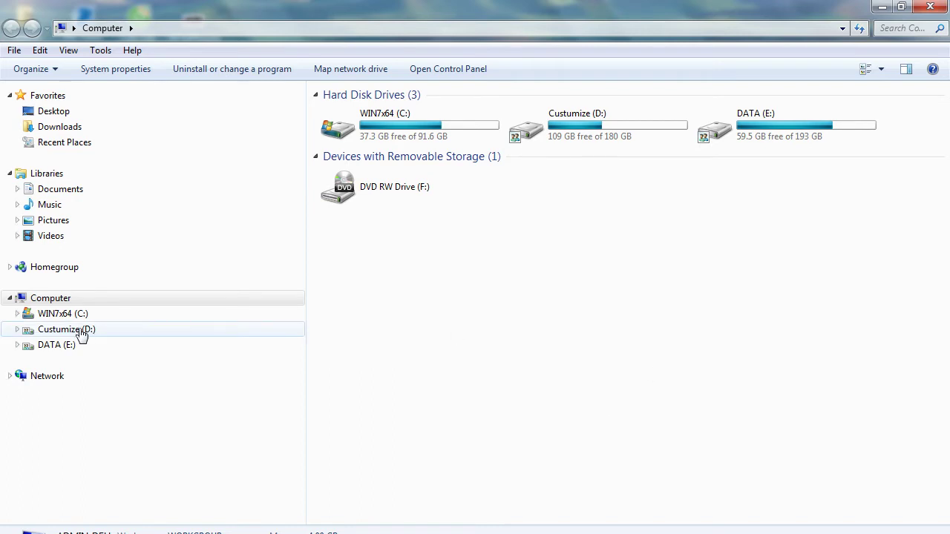
{"action": "left_click", "coordinate": [62, 129]}
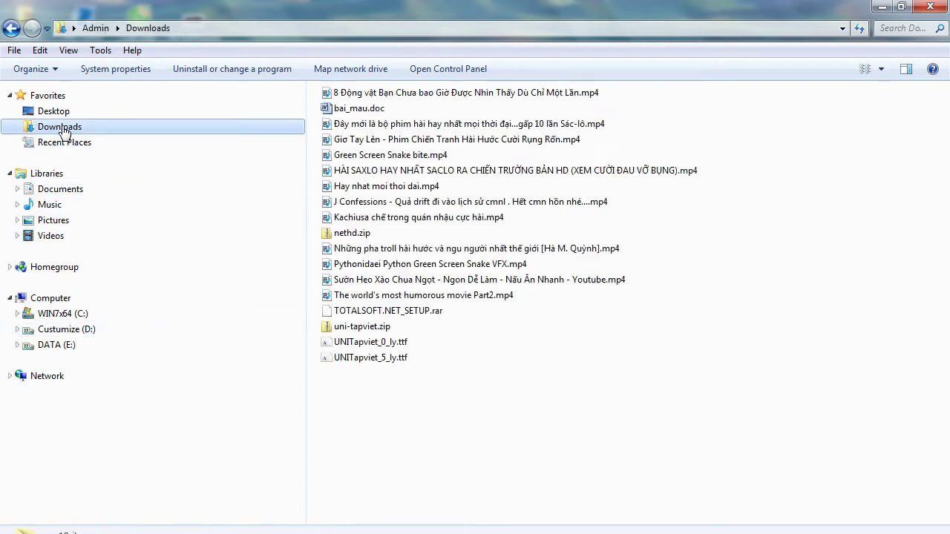
Check which file operations are available for TOTALSOFT.NET_SETUP.rar in the Downloads folder
{"action": "left_click", "coordinate": [386, 312]}
{"action": "left_click_drag", "start_coordinate": [521, 315], "coordinate": [330, 313]}
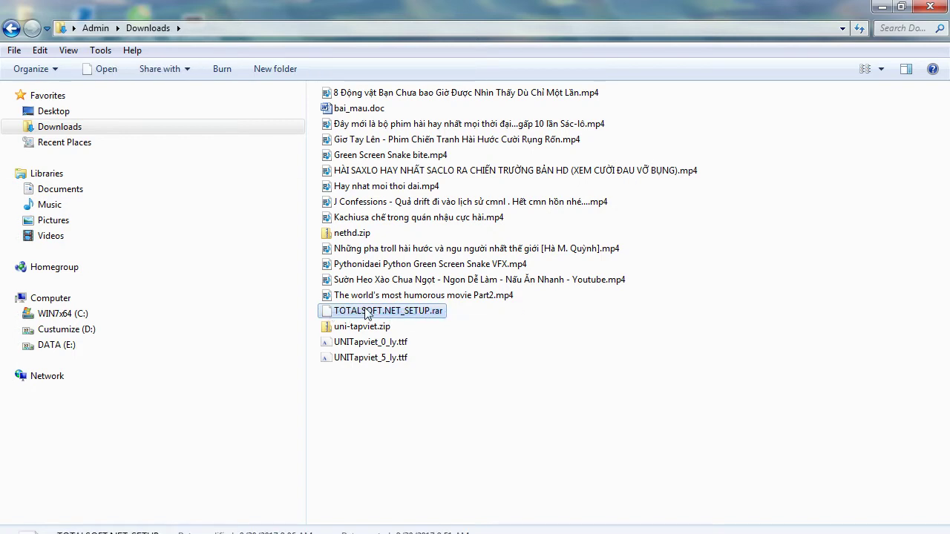
{"action": "right_click", "coordinate": [365, 309]}
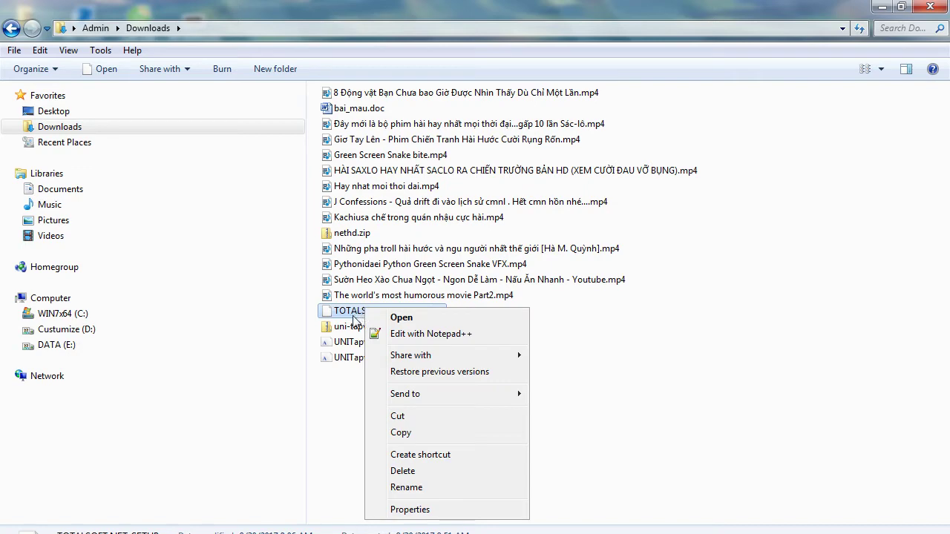
{"action": "left_click", "coordinate": [344, 394]}
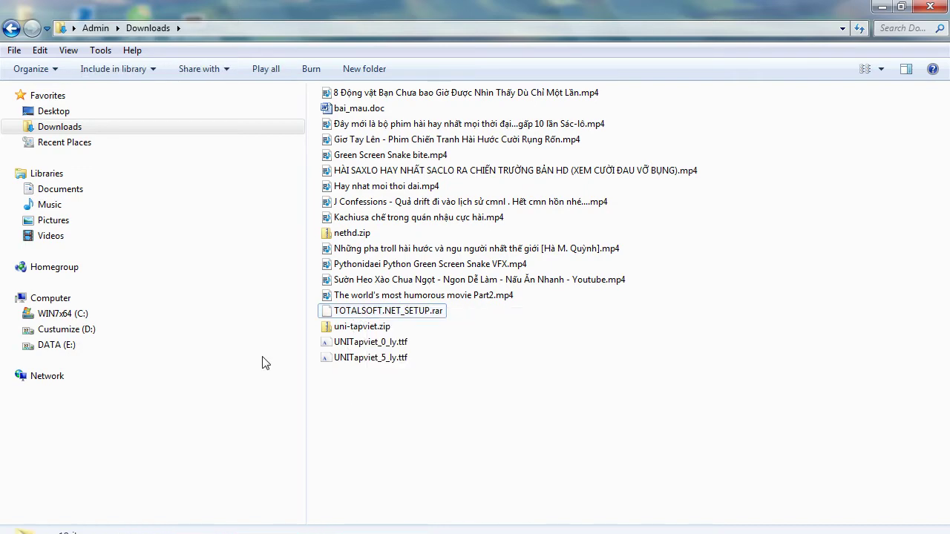
Launch the WinRAR installer wrar401.exe from the Setup folder on drive DATA (E:)
{"action": "left_click", "coordinate": [50, 346]}
{"action": "key", "text": "s"}
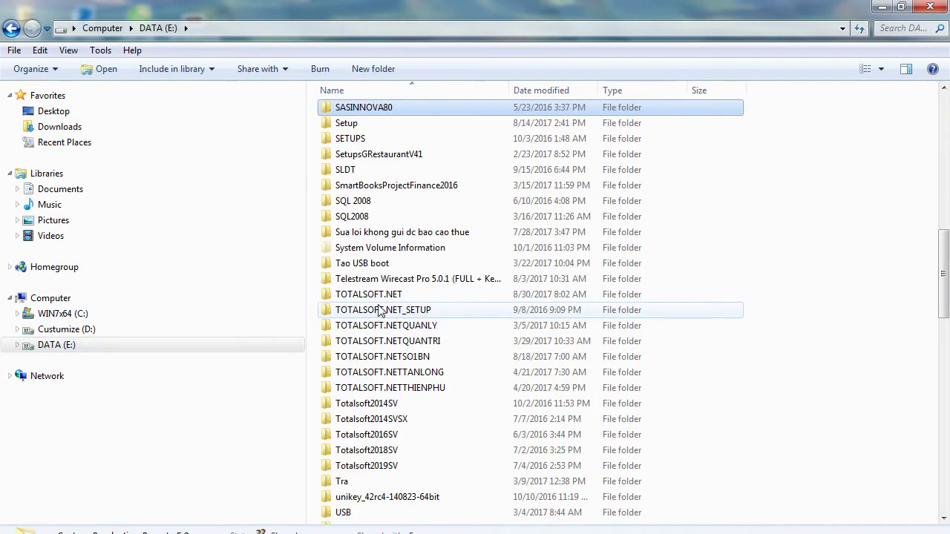
{"action": "double_click", "coordinate": [356, 125]}
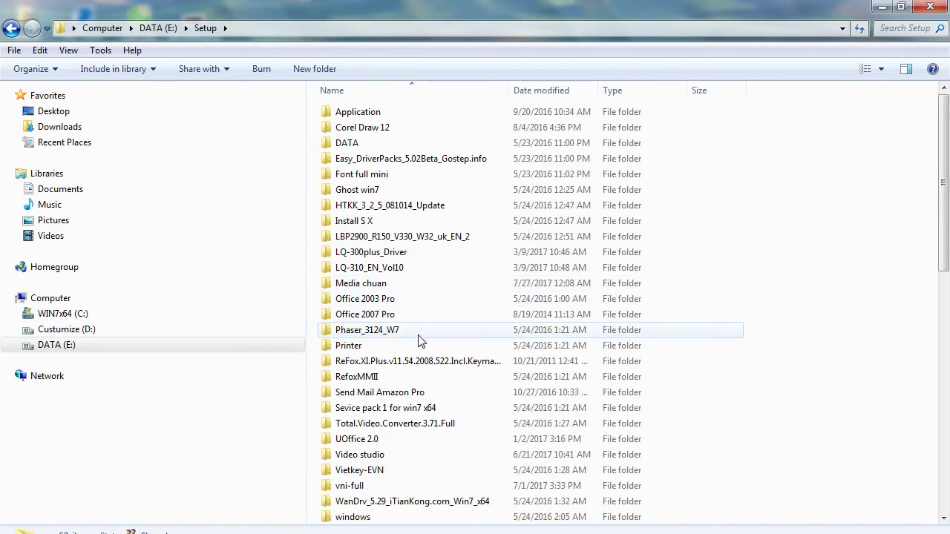
{"action": "scroll", "coordinate": [418, 348], "scroll_direction": "down", "scroll_amount": 6}
{"action": "scroll", "coordinate": [418, 355], "scroll_direction": "down", "scroll_amount": 7}
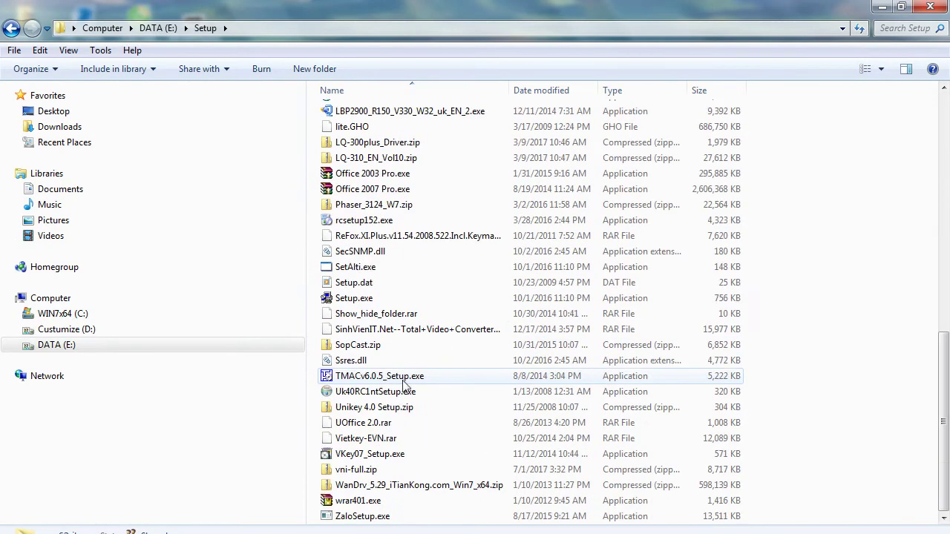
{"action": "left_click", "coordinate": [367, 505]}
{"action": "double_click", "coordinate": [367, 504]}
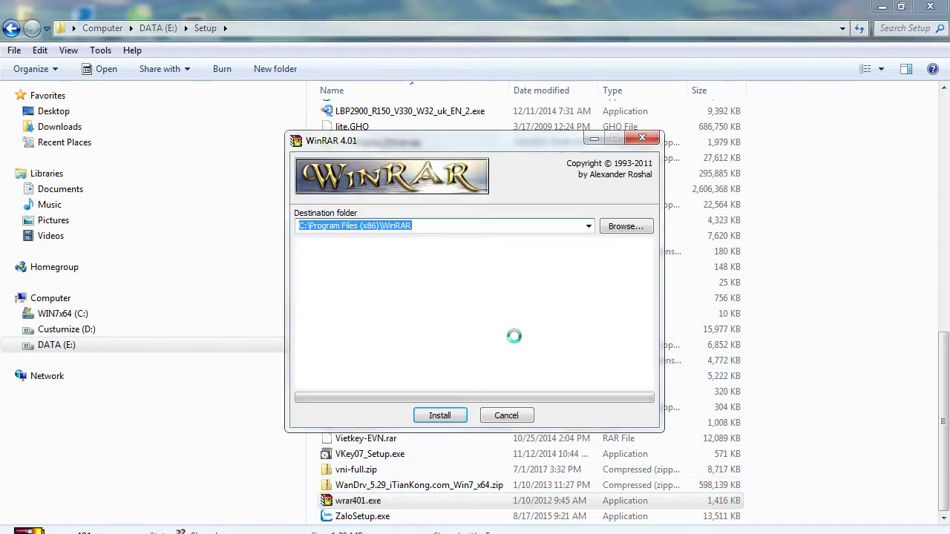
Install WinRAR 4.01 to C:\Program Files (x86)\WinRAR with the default file associations and shell integration, and finish the setup
{"action": "left_click", "coordinate": [451, 419]}
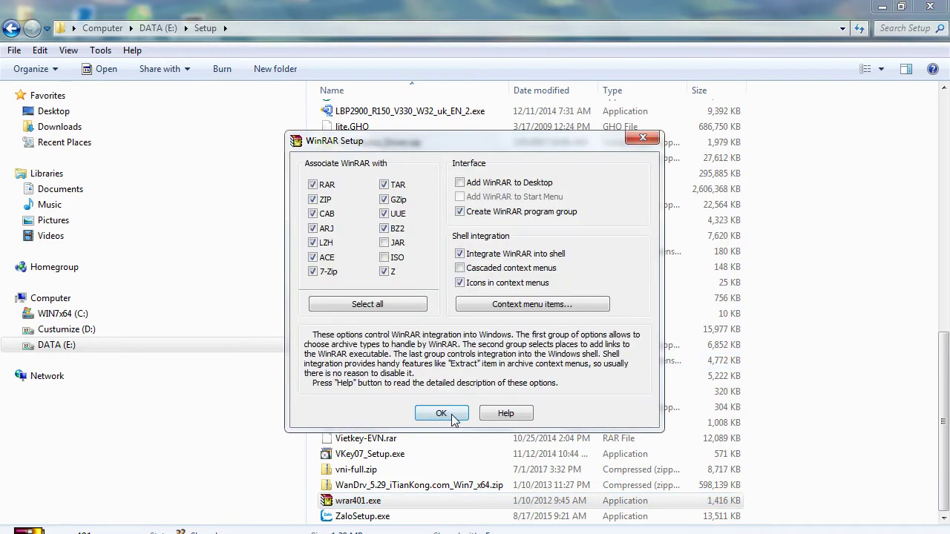
{"action": "left_click", "coordinate": [441, 413]}
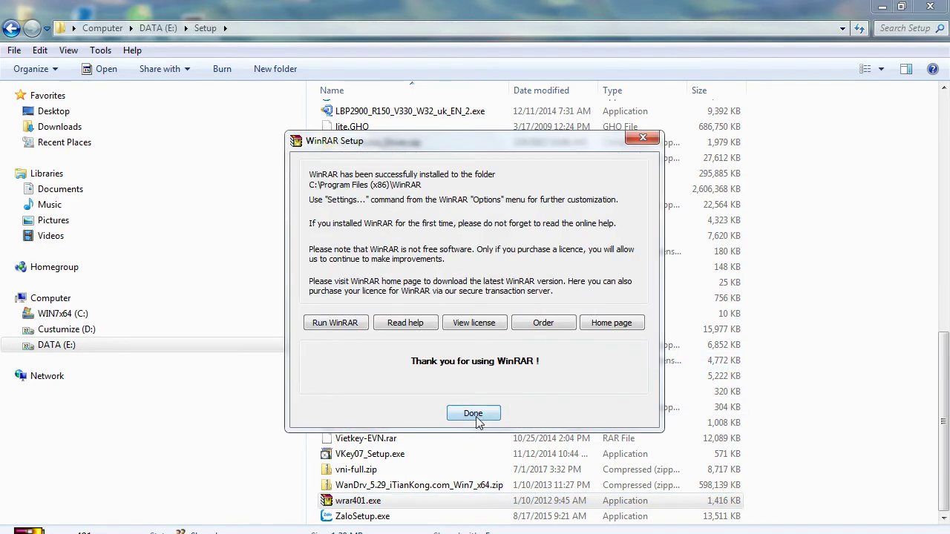
{"action": "left_click", "coordinate": [476, 418]}
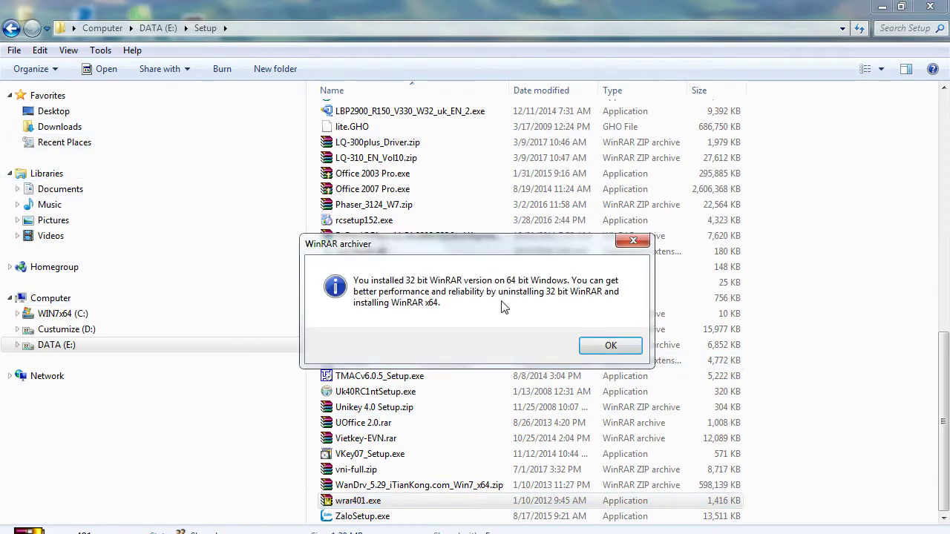
{"action": "left_click", "coordinate": [610, 347]}
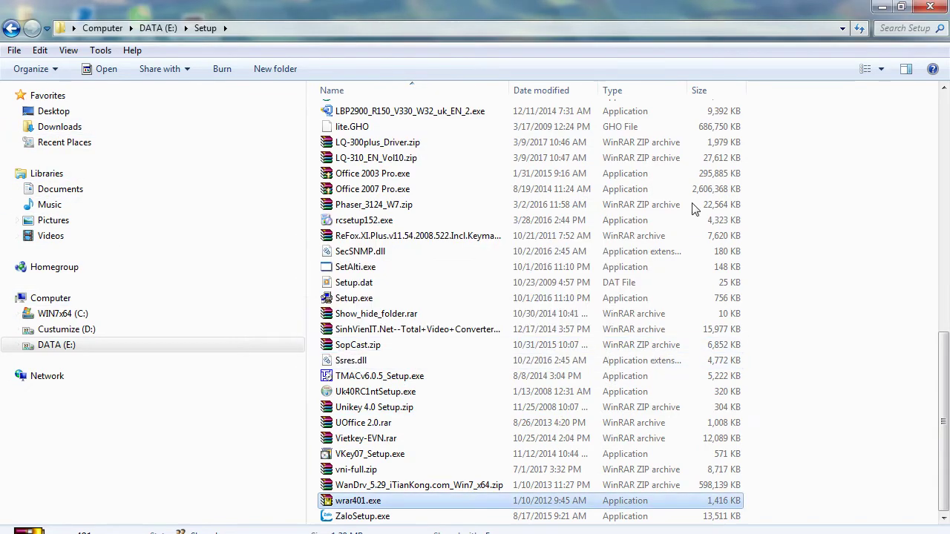
{"action": "left_click", "coordinate": [930, 9]}
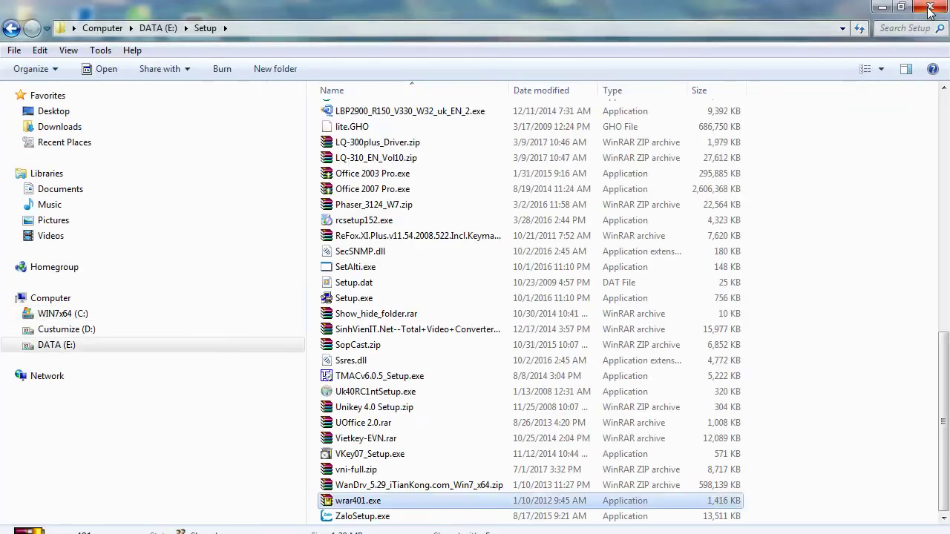
Extract TOTALSOFT.NET_SETUP.rar directly into the Downloads folder
{"action": "left_click", "coordinate": [75, 128]}
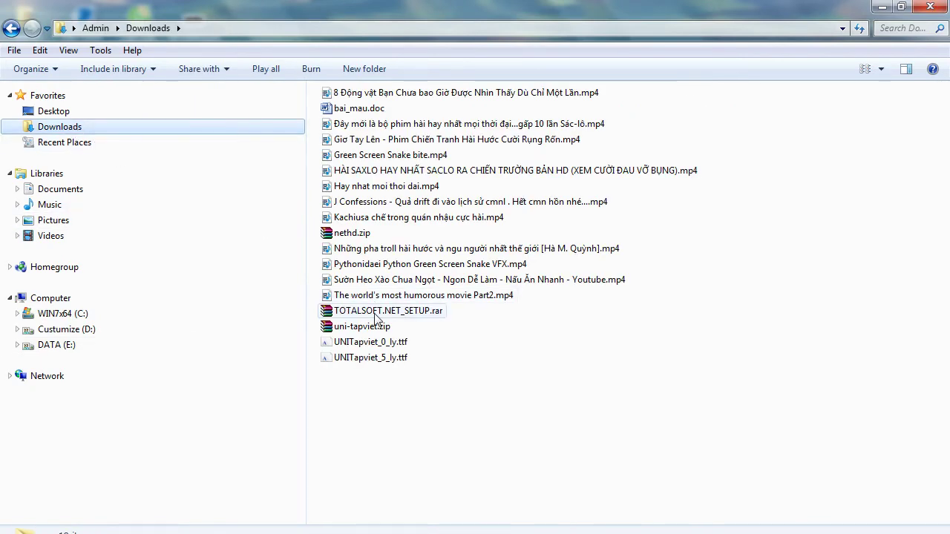
{"action": "left_click", "coordinate": [377, 315]}
{"action": "right_click", "coordinate": [376, 317]}
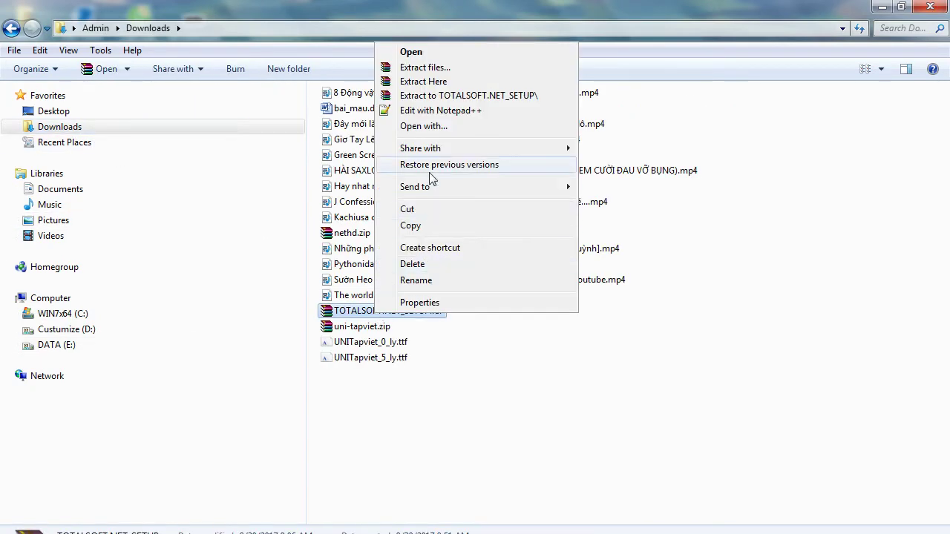
{"action": "left_click", "coordinate": [435, 83]}
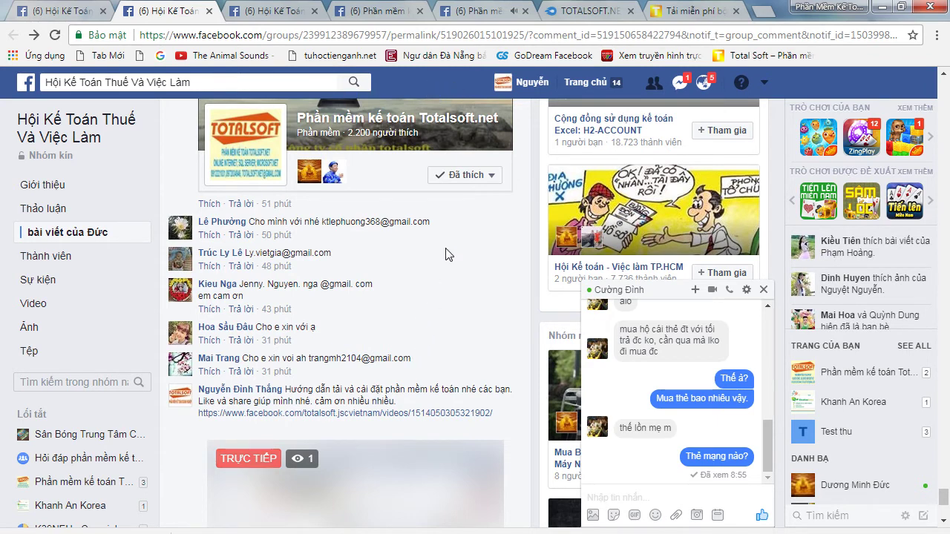
Close the chat conversation on the Facebook group page
{"action": "scroll", "coordinate": [447, 256], "scroll_direction": "down", "scroll_amount": 3}
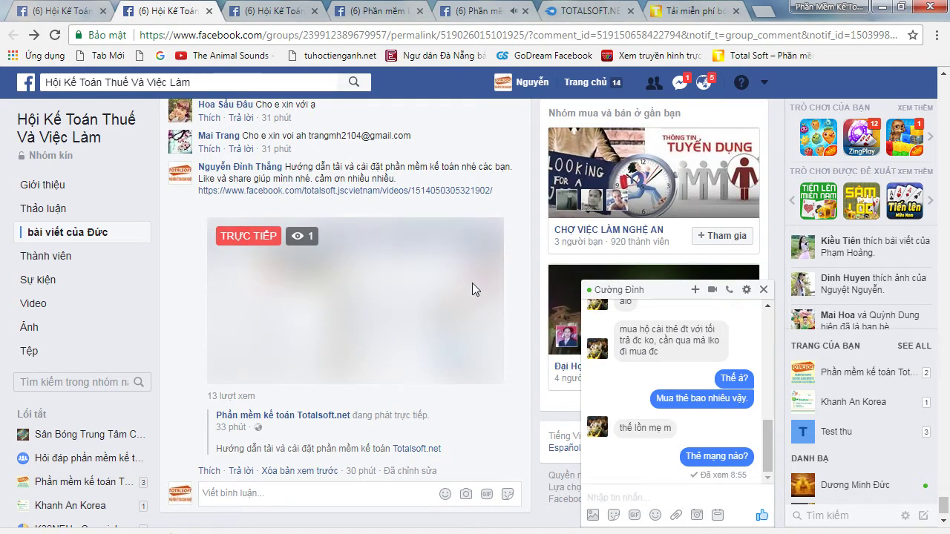
{"action": "left_click", "coordinate": [763, 289]}
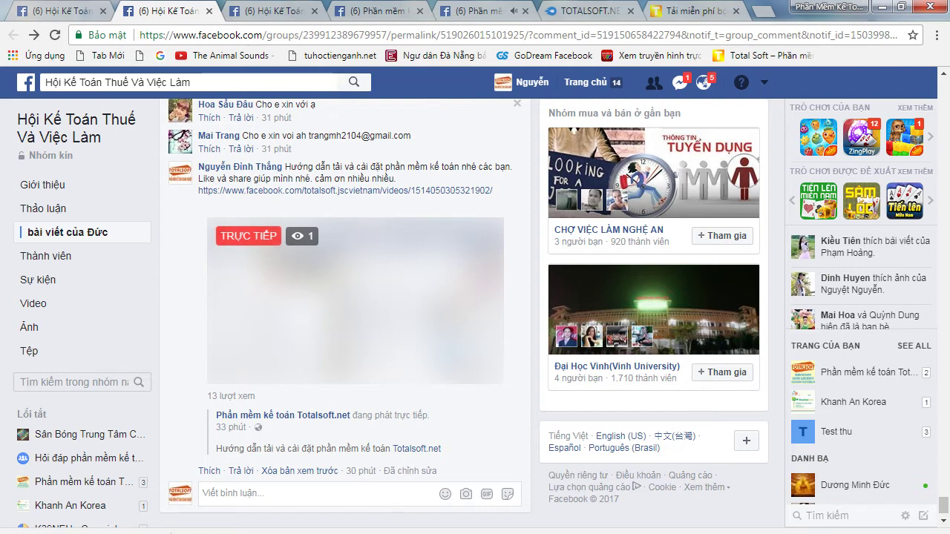
Run the setup program in the extracted TOTALSOFT.NET_SETUP folder and start installing the required Microsoft SQL Server 2008 Express x64
{"action": "key", "text": "alt+Tab"}
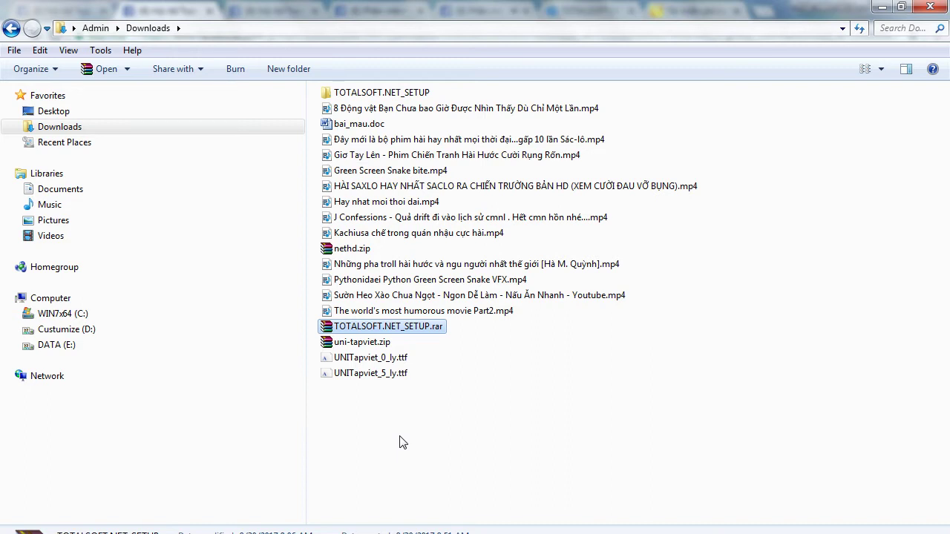
{"action": "double_click", "coordinate": [348, 93]}
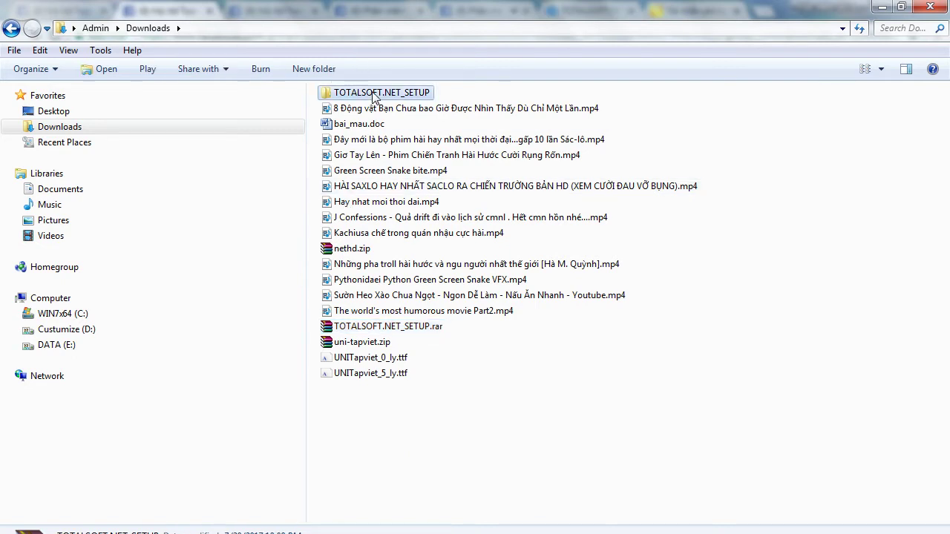
{"action": "double_click", "coordinate": [354, 161]}
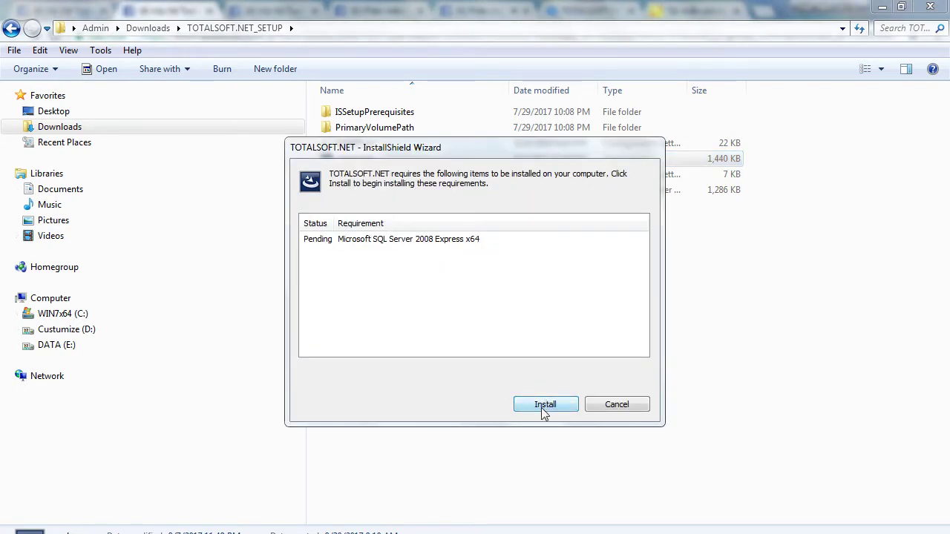
{"action": "left_click", "coordinate": [544, 407]}
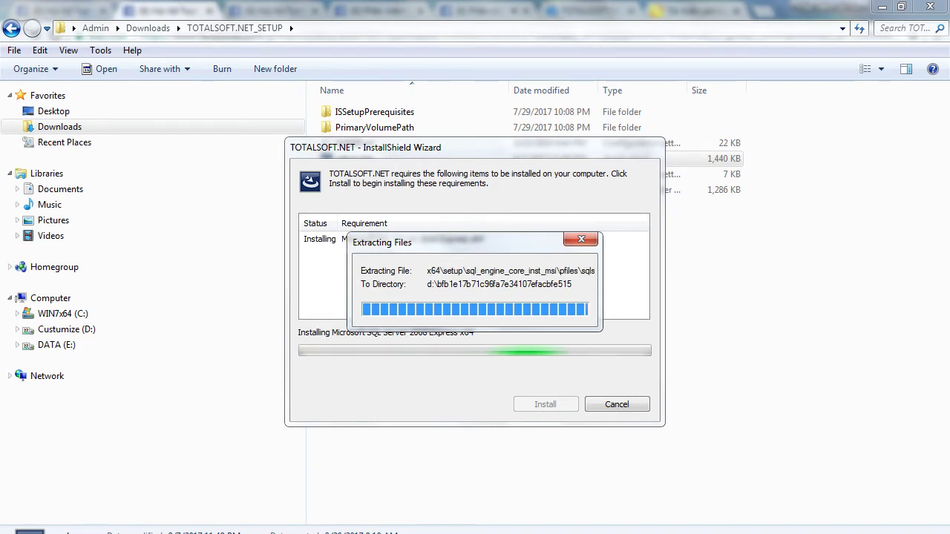
Switch to Chrome and view the live video comment in the Facebook group Hội Kế Toán Thuế Và Việc Làm
{"action": "key", "text": "alt+Tab"}
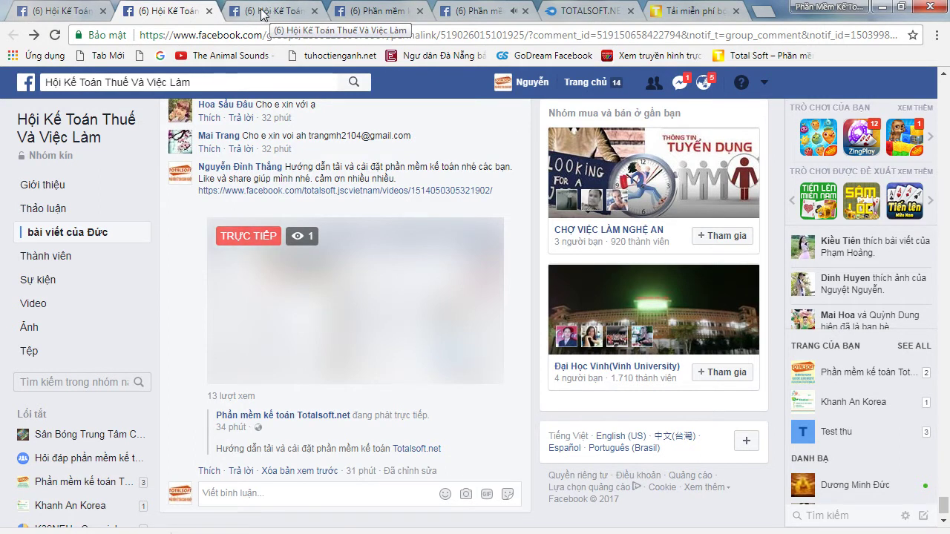
{"action": "scroll", "coordinate": [418, 116], "scroll_direction": "up", "scroll_amount": 1}
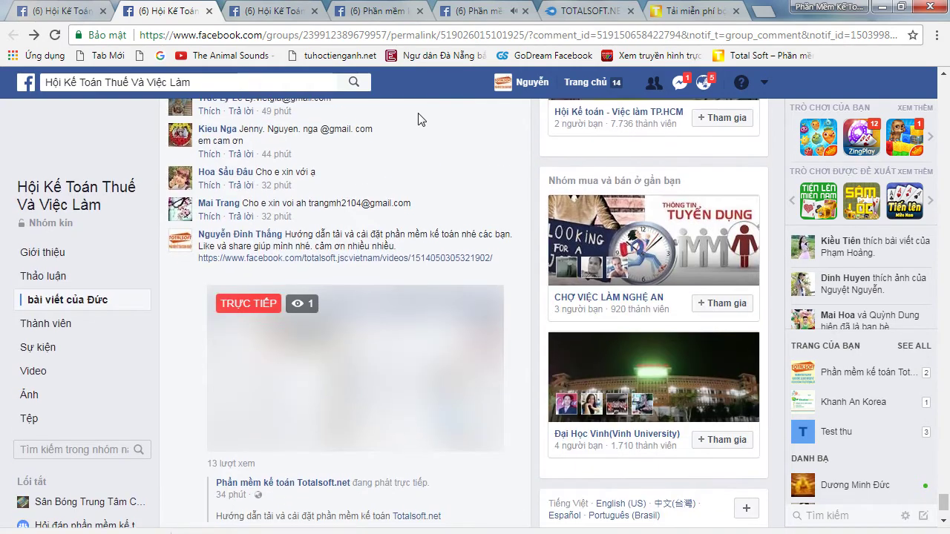
{"action": "left_click", "coordinate": [281, 12]}
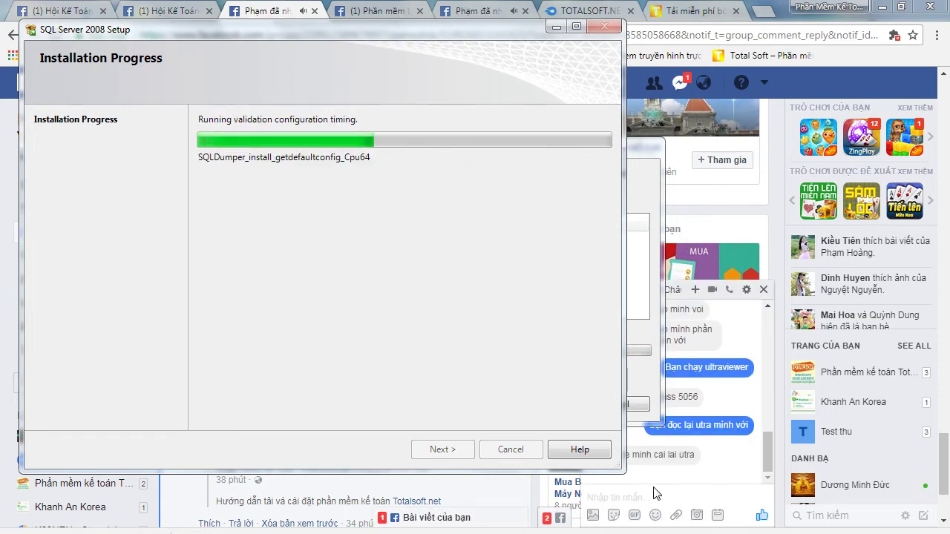
{"action": "left_click", "coordinate": [765, 455]}
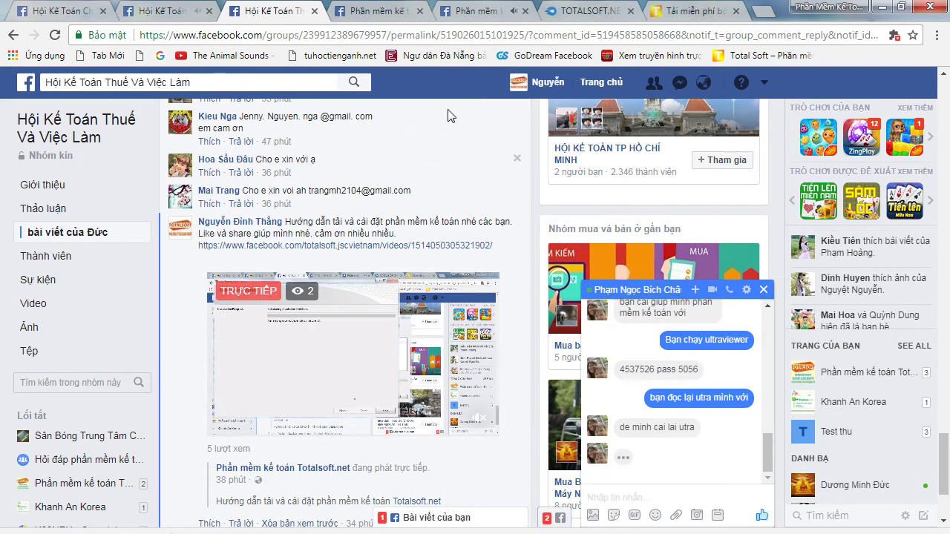
{"action": "key", "text": "Escape"}
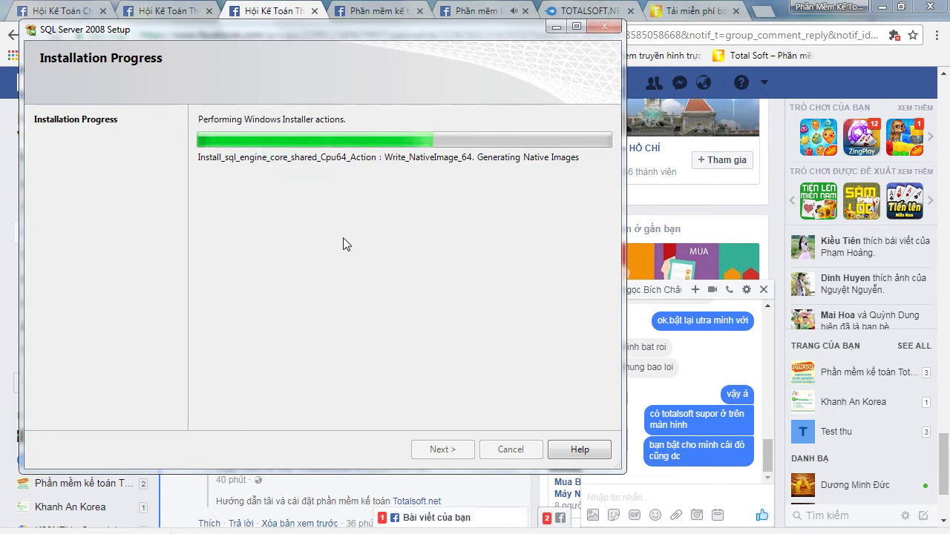
Open the livestream from the Facebook group comment and try to run its Adobe Flash Player content
{"action": "left_click", "coordinate": [268, 16]}
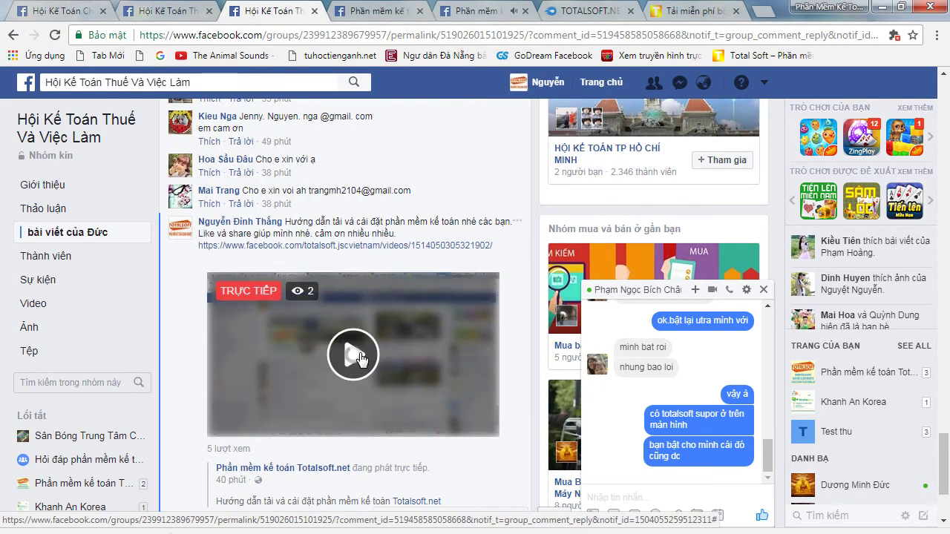
{"action": "left_click", "coordinate": [362, 362]}
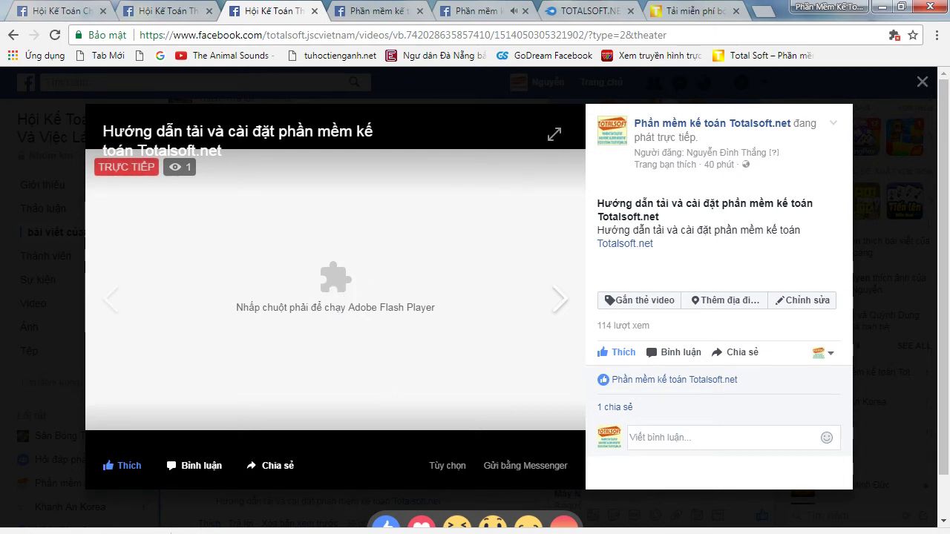
{"action": "right_click", "coordinate": [336, 279]}
{"action": "mouse_move", "coordinate": [480, 531]}
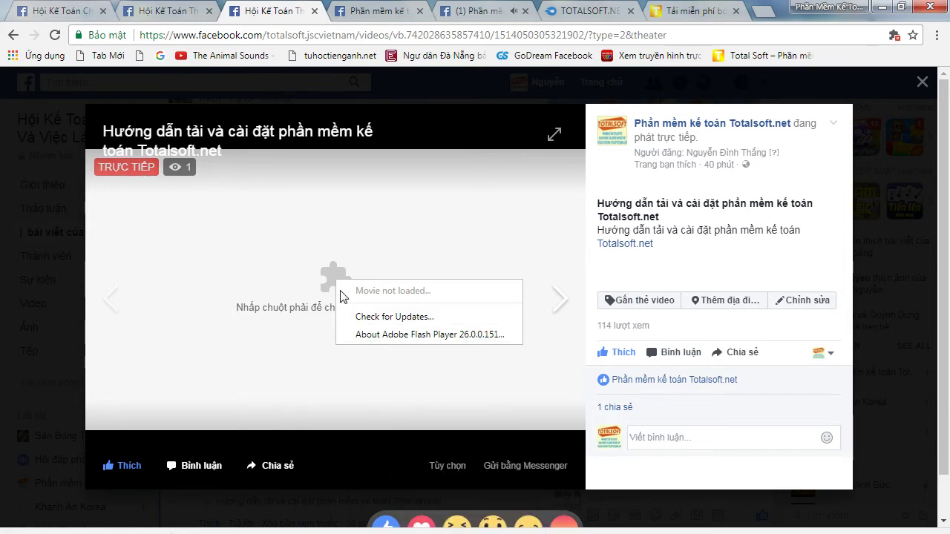
{"action": "left_click", "coordinate": [344, 259]}
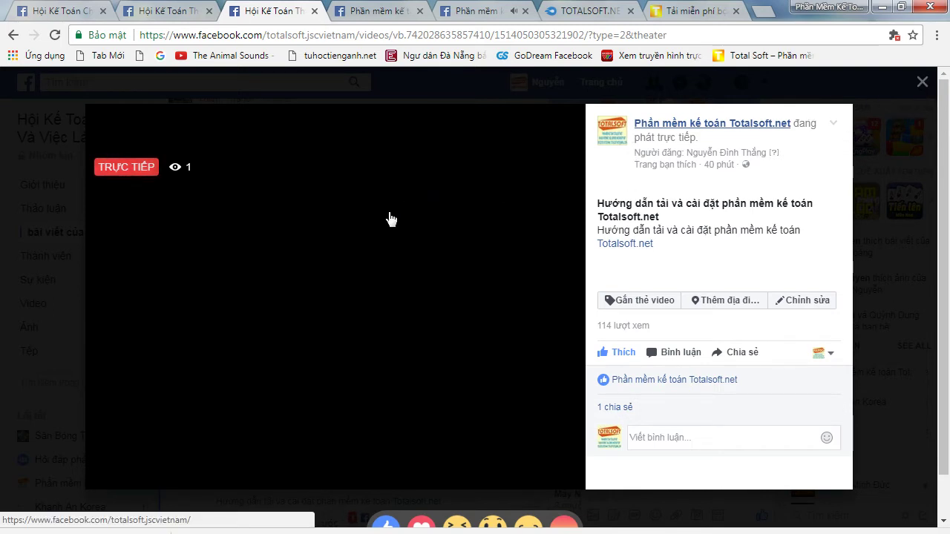
{"action": "left_click", "coordinate": [387, 327]}
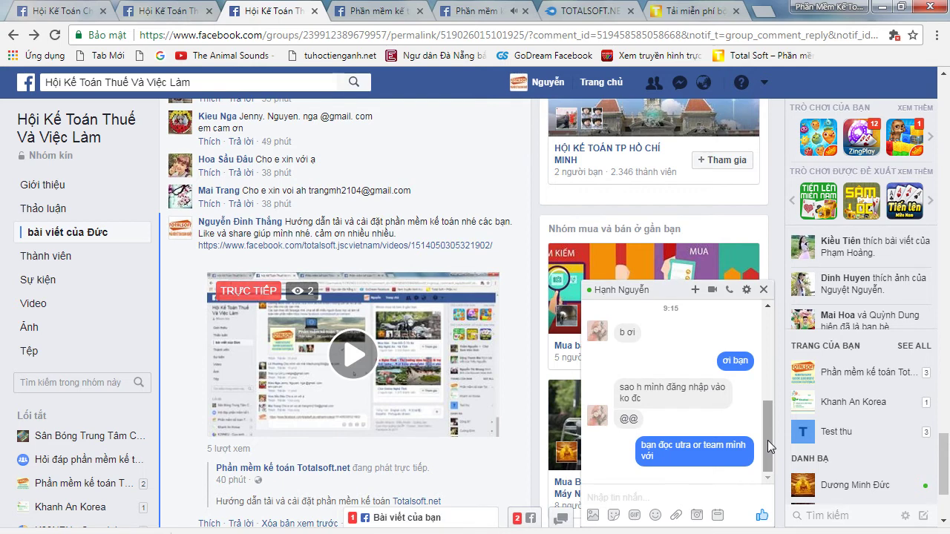
Close the chat conversation and return to the SQL Server 2008 Setup window to check the installation progress
{"action": "left_click", "coordinate": [763, 290]}
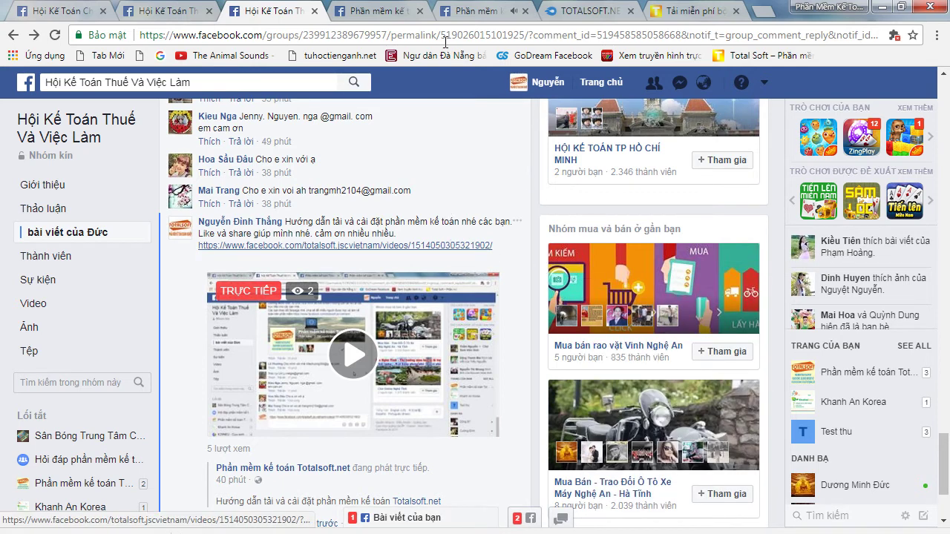
{"action": "key", "text": "alt+Tab"}
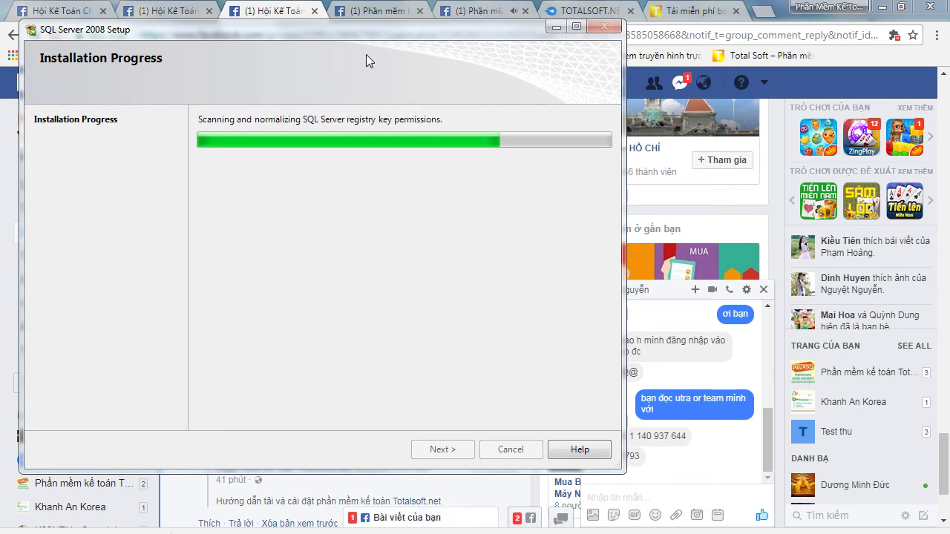
{"action": "left_click_drag", "start_coordinate": [297, 25], "coordinate": [351, 42]}
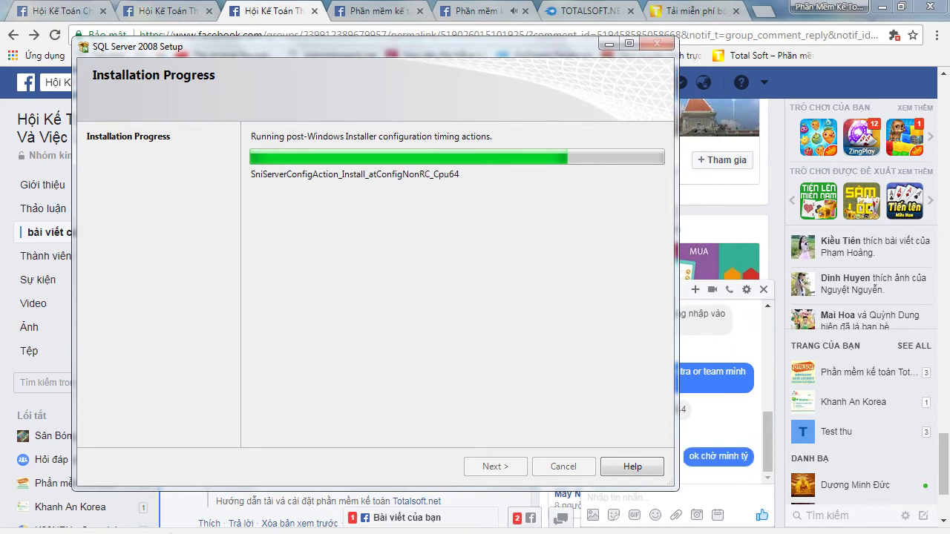
{"action": "mouse_move", "coordinate": [479, 533]}
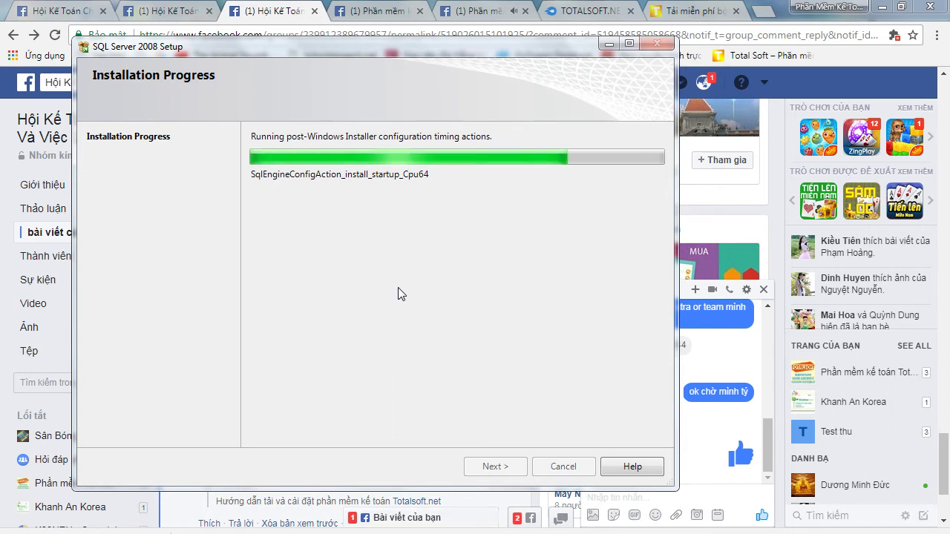
Switch to Word and change the last line to "Hiện tại đang chờ cài đặt SQL Server – đã chuyển sang cài đặt phần mềm"
{"action": "mouse_move", "coordinate": [356, 526]}
{"action": "left_click", "coordinate": [371, 475]}
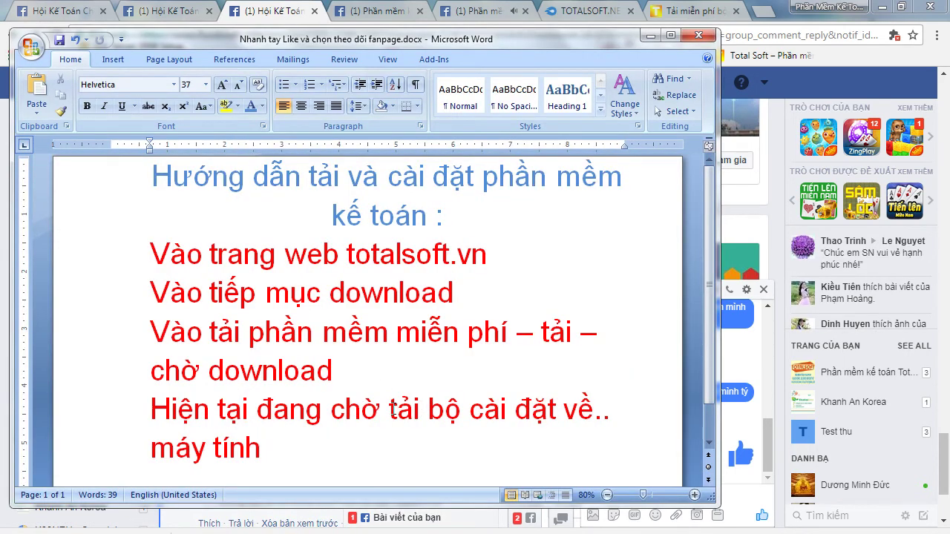
{"action": "left_click_drag", "start_coordinate": [391, 409], "coordinate": [409, 456]}
{"action": "type", "text": "cài đặt "}
{"action": "type", "text": "SLQ"}
{"action": "key", "text": "BackSpace"}
{"action": "key", "text": "BackSpace"}
{"action": "type", "text": "QL S"}
{"action": "type", "text": "ẻrv"}
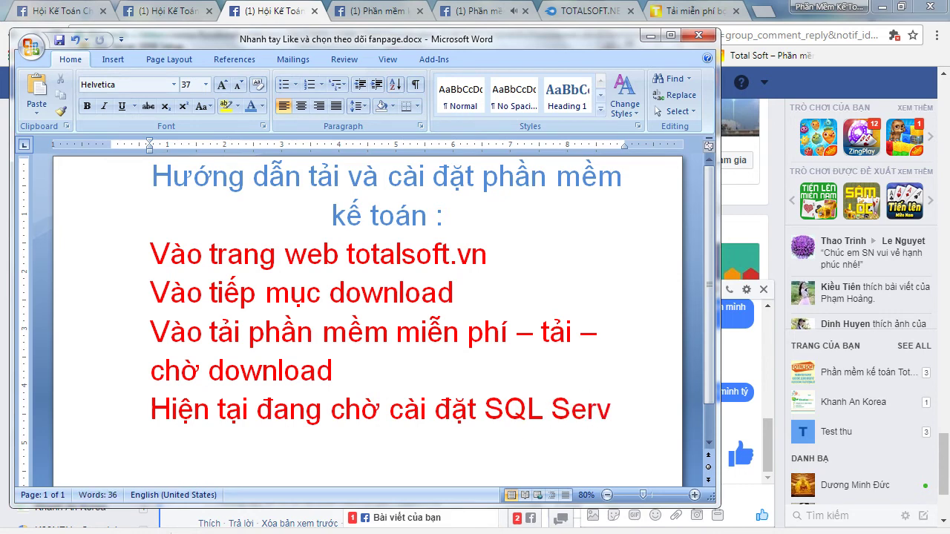
{"action": "type", "text": "er"}
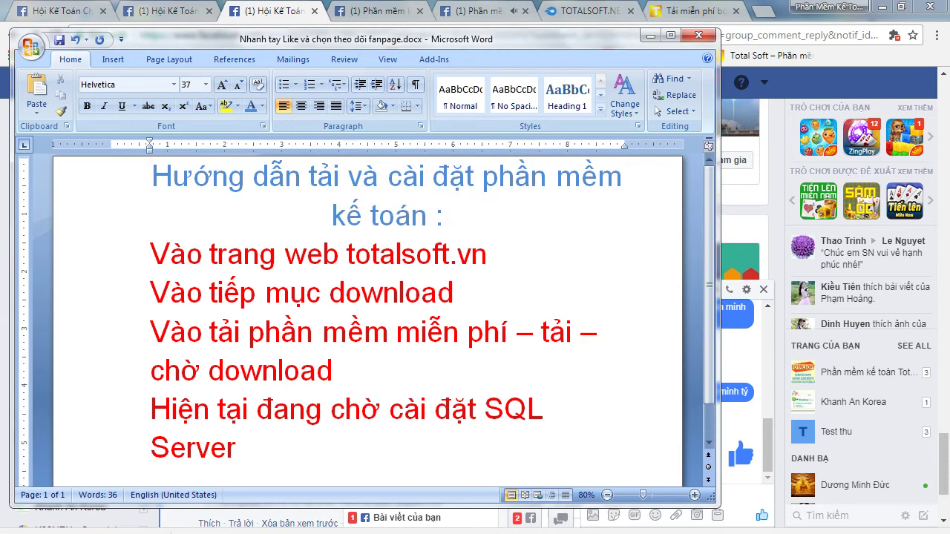
{"action": "type", "text": "ã chuyển sang cài"}
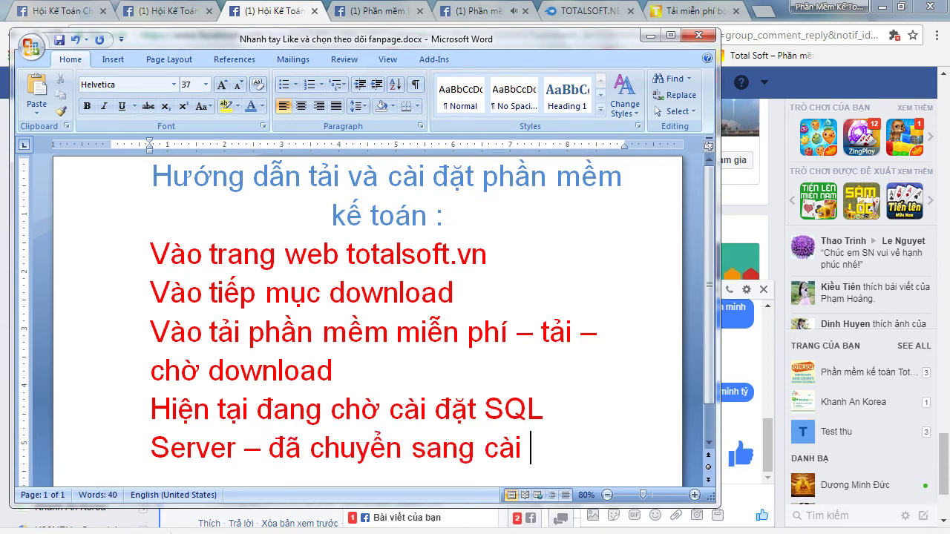
{"action": "type", "text": " đặt phần mềm"}
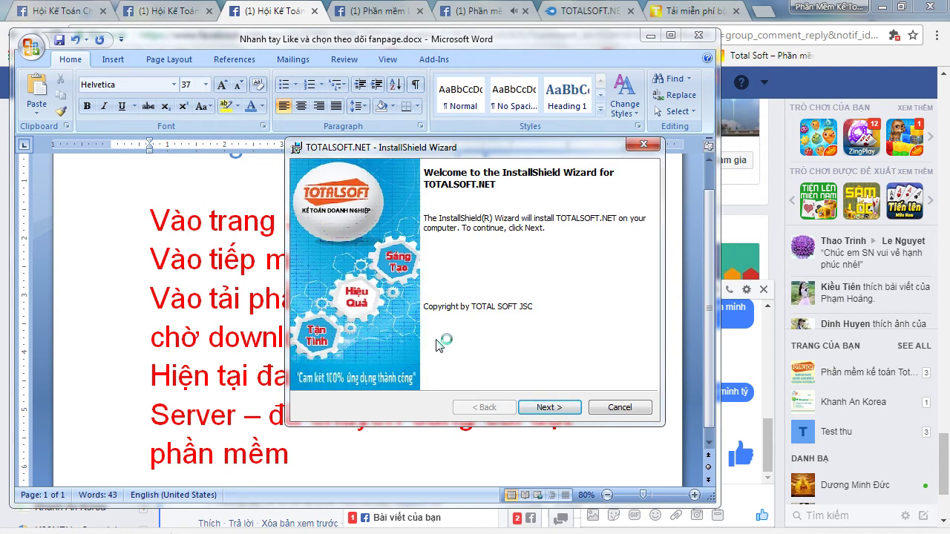
Continue past the TOTALSOFT.NET wizard's welcome page and look through drives D: and E: for existing Totalsoft folders
{"action": "left_click", "coordinate": [547, 409]}
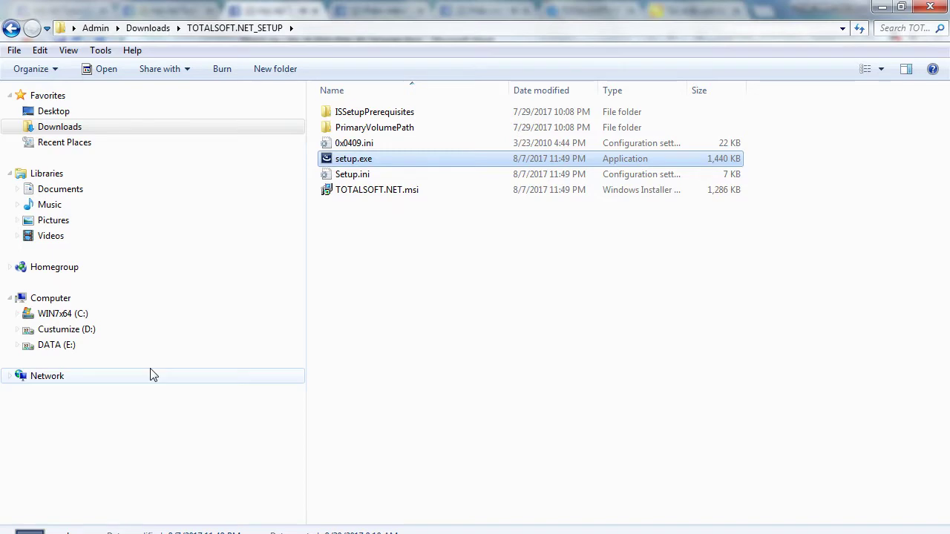
{"action": "left_click", "coordinate": [70, 331]}
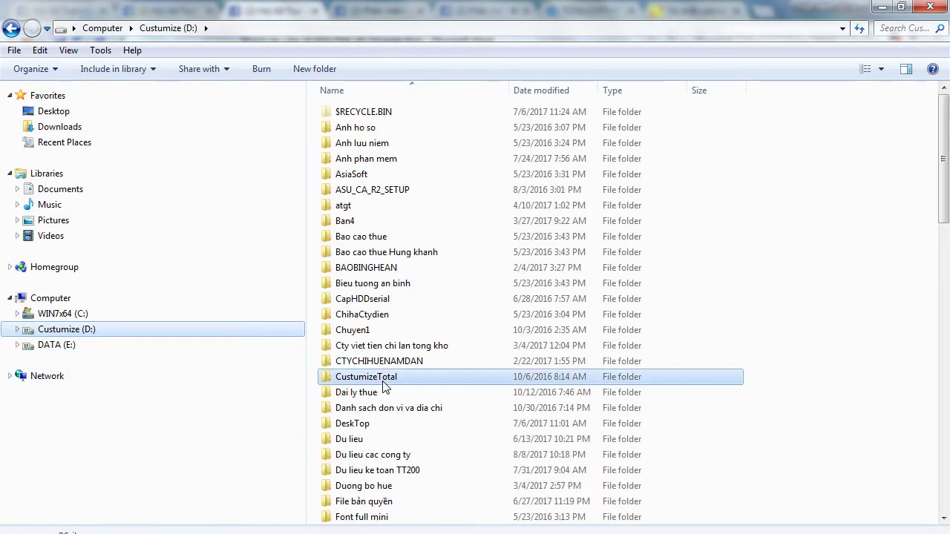
{"action": "left_click", "coordinate": [383, 381]}
{"action": "scroll", "coordinate": [385, 383], "scroll_direction": "down", "scroll_amount": 10}
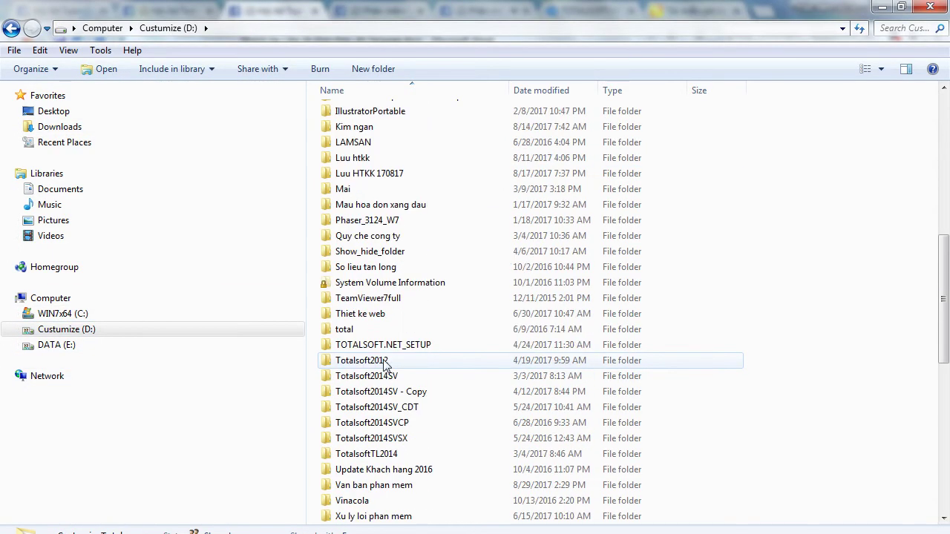
{"action": "left_click", "coordinate": [46, 345]}
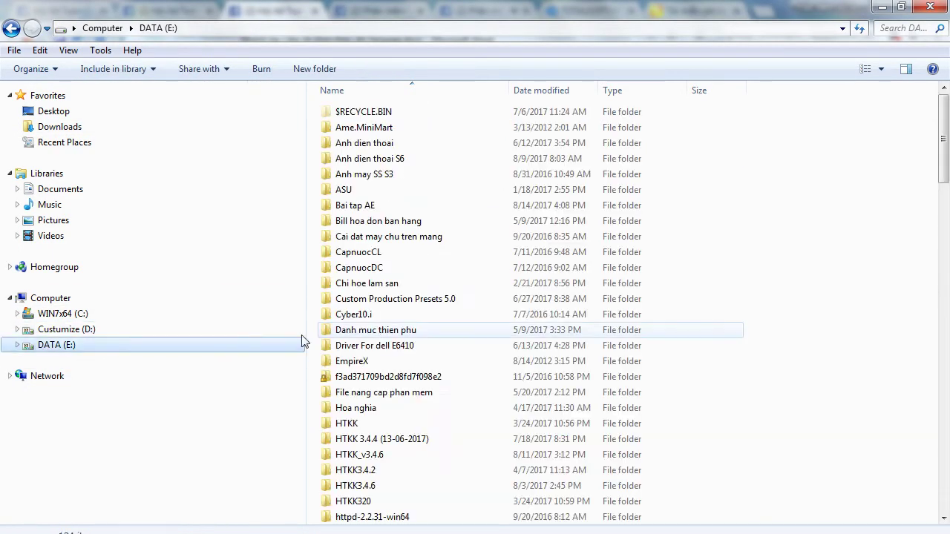
{"action": "left_click", "coordinate": [383, 349]}
{"action": "scroll", "coordinate": [383, 371], "scroll_direction": "down", "scroll_amount": 5}
{"action": "scroll", "coordinate": [383, 394], "scroll_direction": "down", "scroll_amount": 7}
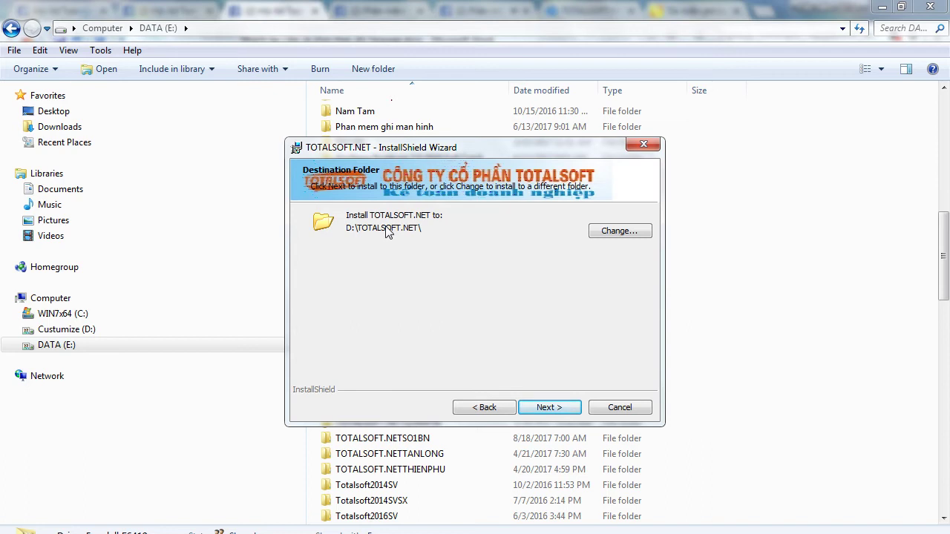
Change the destination folder to E:\TOTALSOFT.NET\, and install the program, finishing the wizard with Launch the program enabled
{"action": "left_click", "coordinate": [610, 232]}
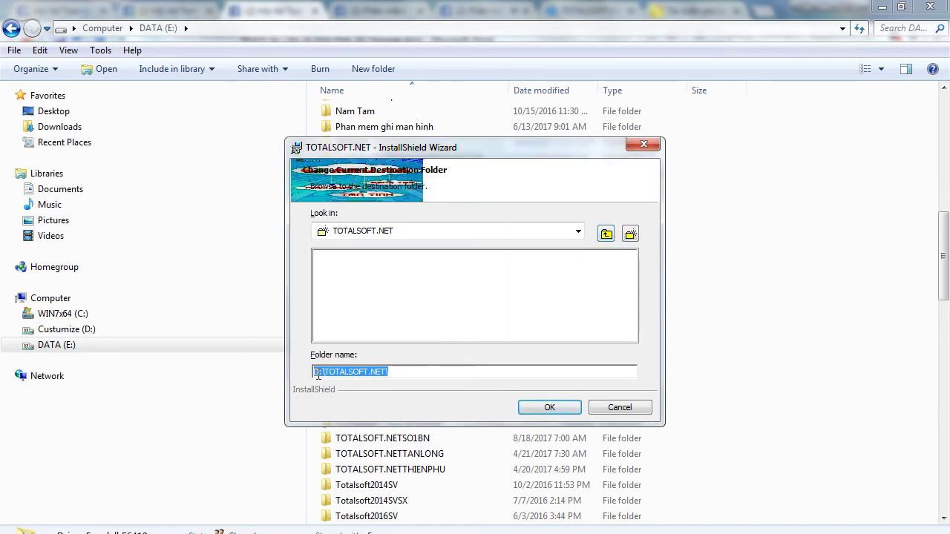
{"action": "left_click_drag", "start_coordinate": [317, 376], "coordinate": [303, 373]}
{"action": "left_click", "coordinate": [315, 368]}
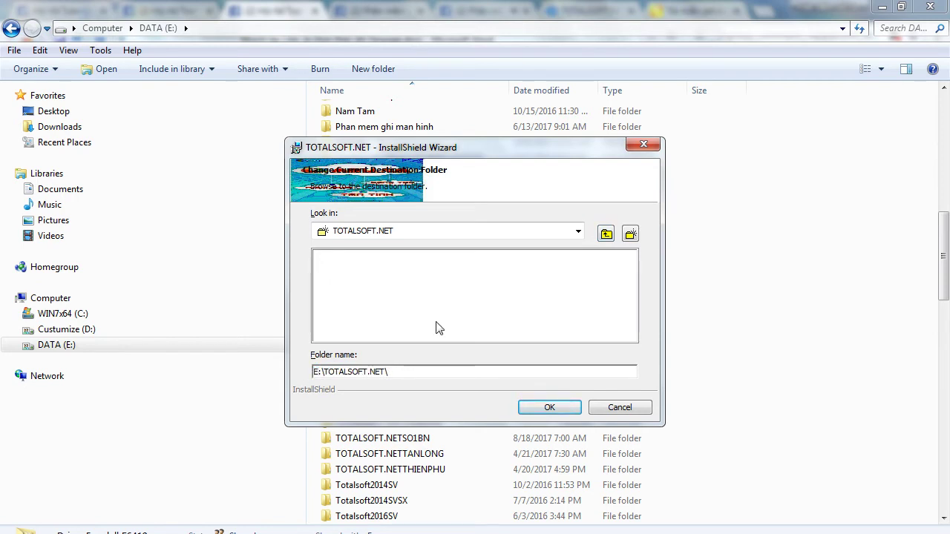
{"action": "left_click", "coordinate": [549, 407]}
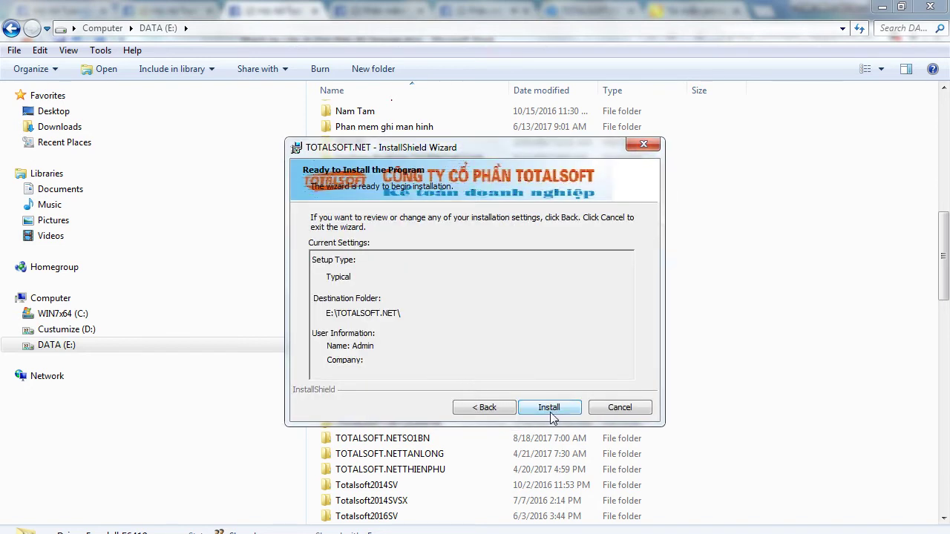
{"action": "left_click", "coordinate": [549, 407]}
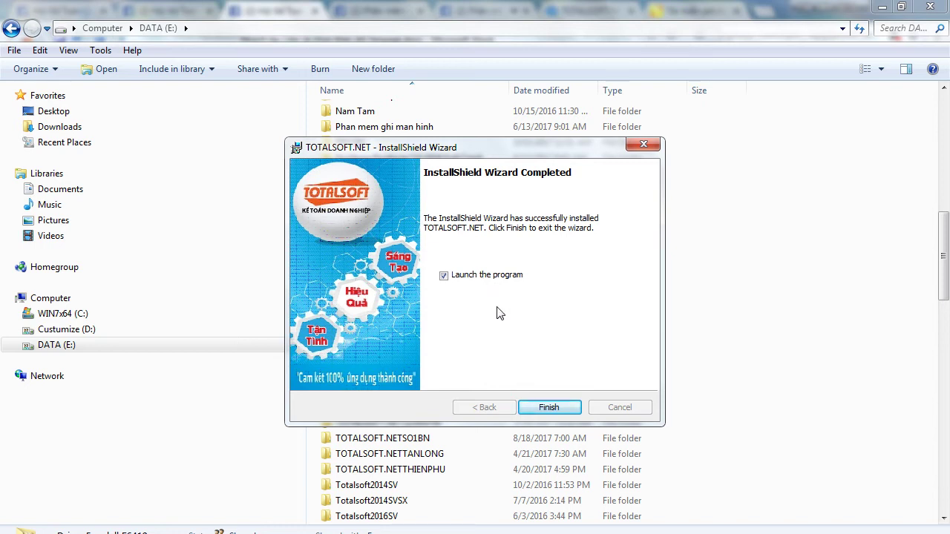
{"action": "left_click", "coordinate": [553, 408]}
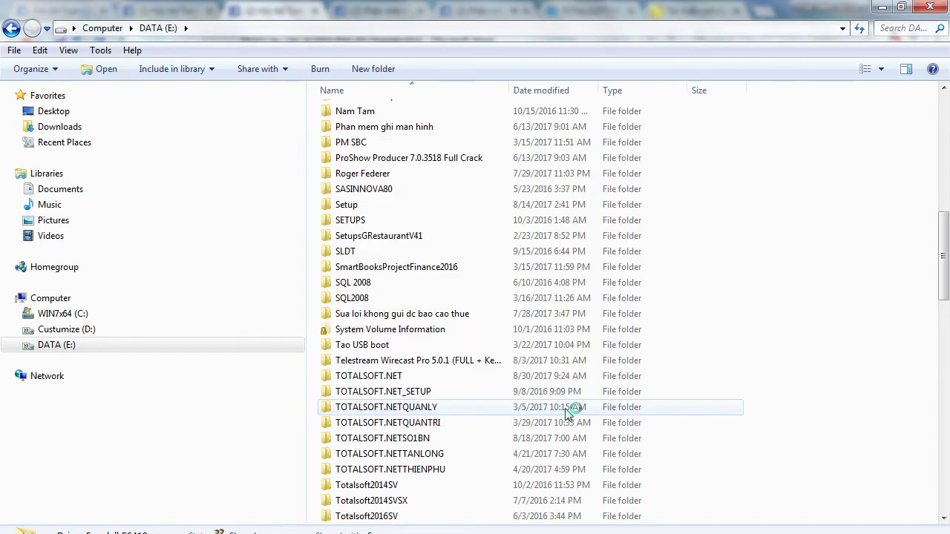
Minimise the Explorer and Word windows and briefly view the livestream post from the Facebook group comment
{"action": "left_click", "coordinate": [882, 6]}
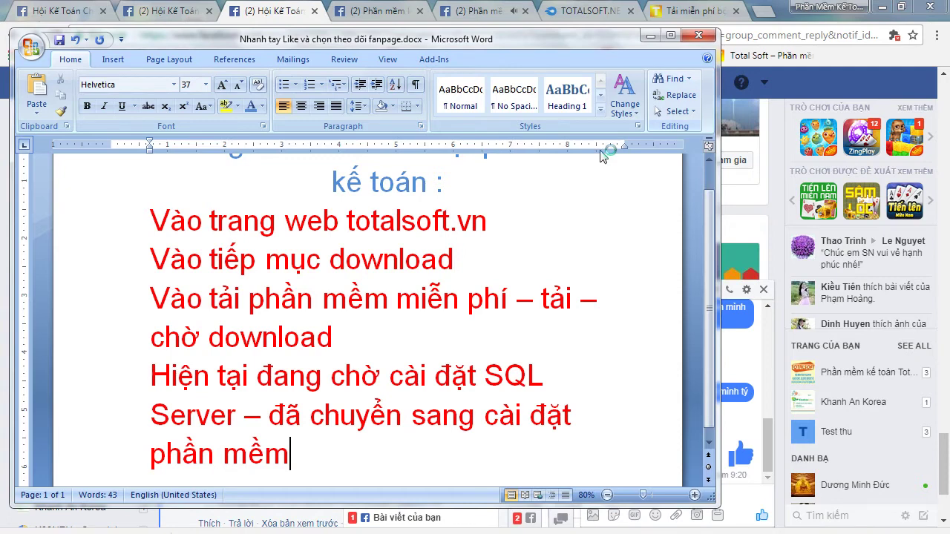
{"action": "left_click", "coordinate": [649, 35]}
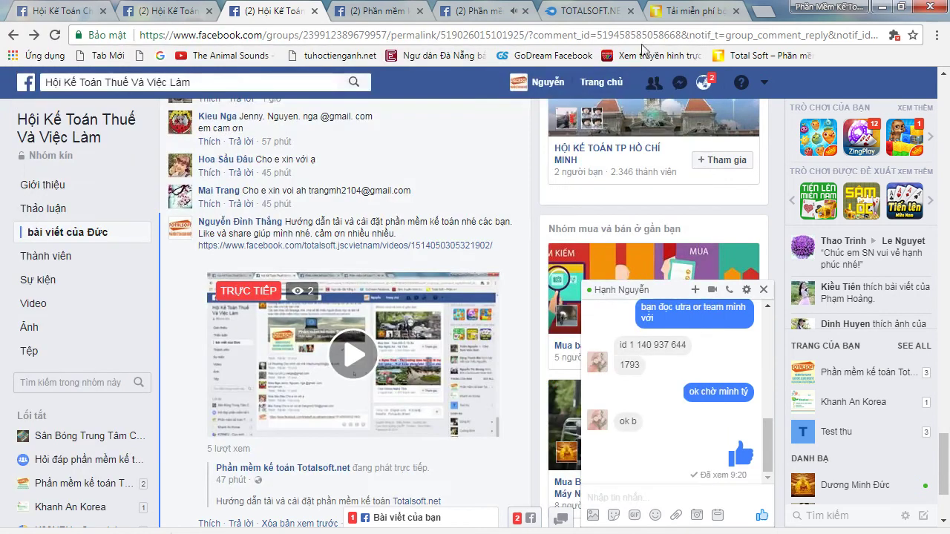
{"action": "left_click", "coordinate": [439, 170]}
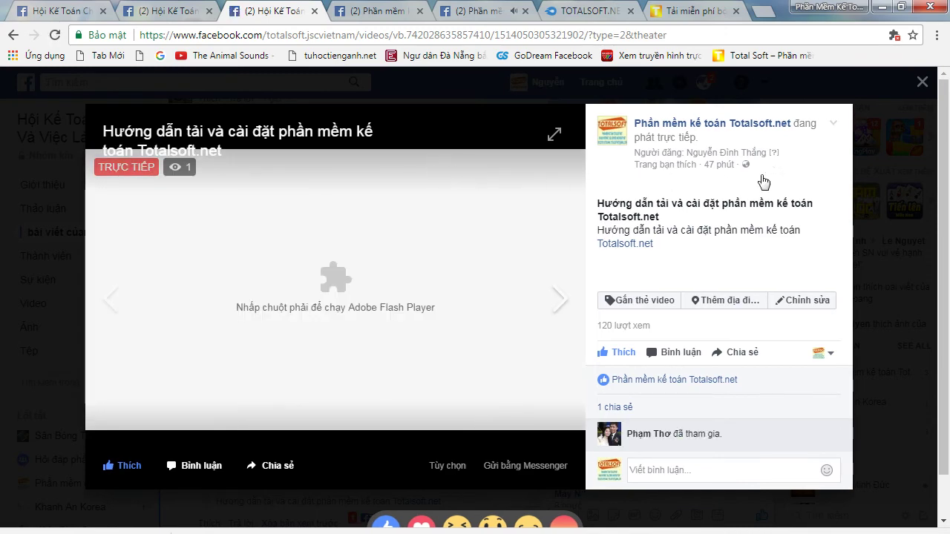
{"action": "left_click", "coordinate": [923, 82]}
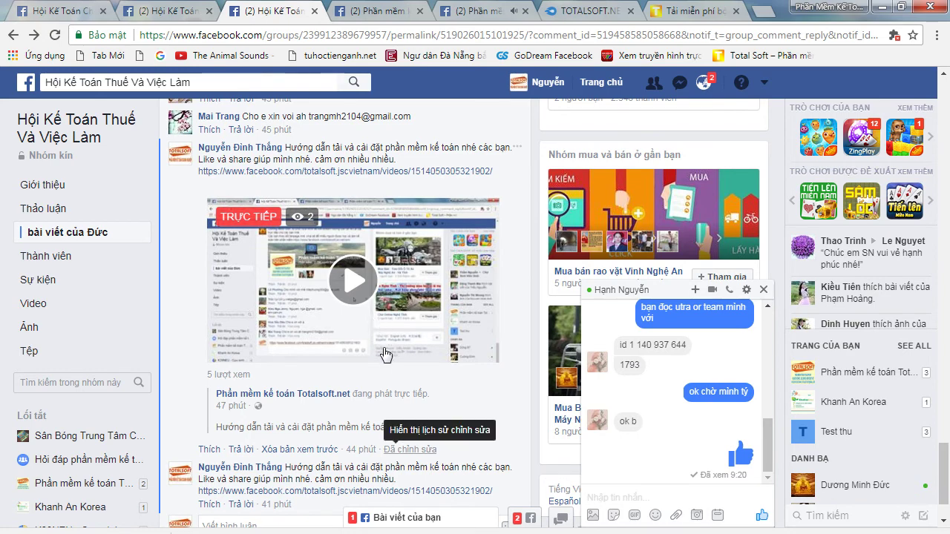
Look over the comments around the live video post and close both open chat conversations
{"action": "scroll", "coordinate": [381, 350], "scroll_direction": "down", "scroll_amount": 1}
{"action": "scroll", "coordinate": [346, 356], "scroll_direction": "up", "scroll_amount": 3}
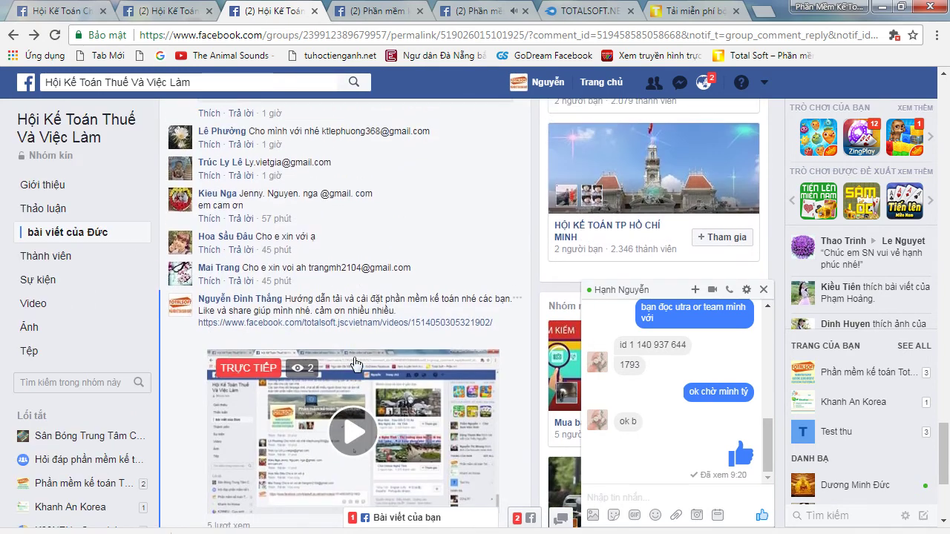
{"action": "scroll", "coordinate": [354, 362], "scroll_direction": "down", "scroll_amount": 2}
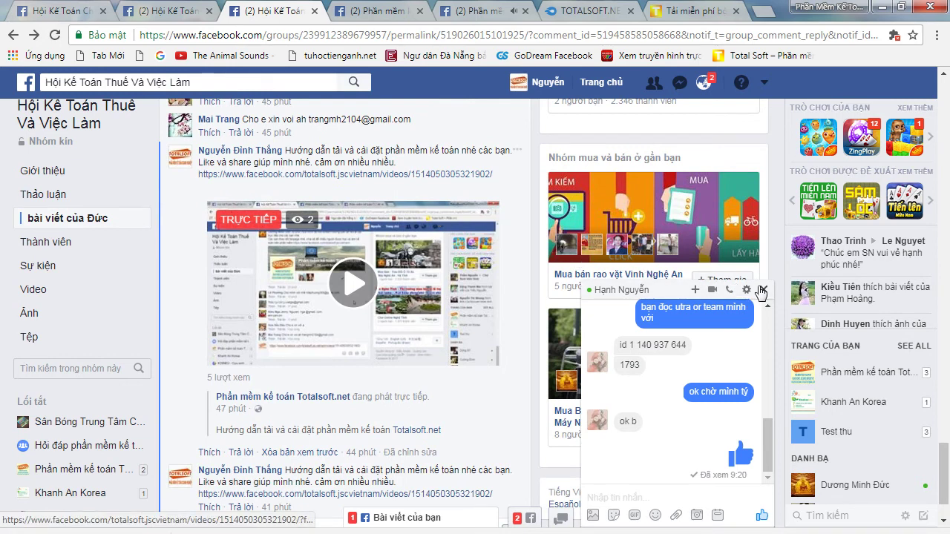
{"action": "left_click", "coordinate": [764, 291]}
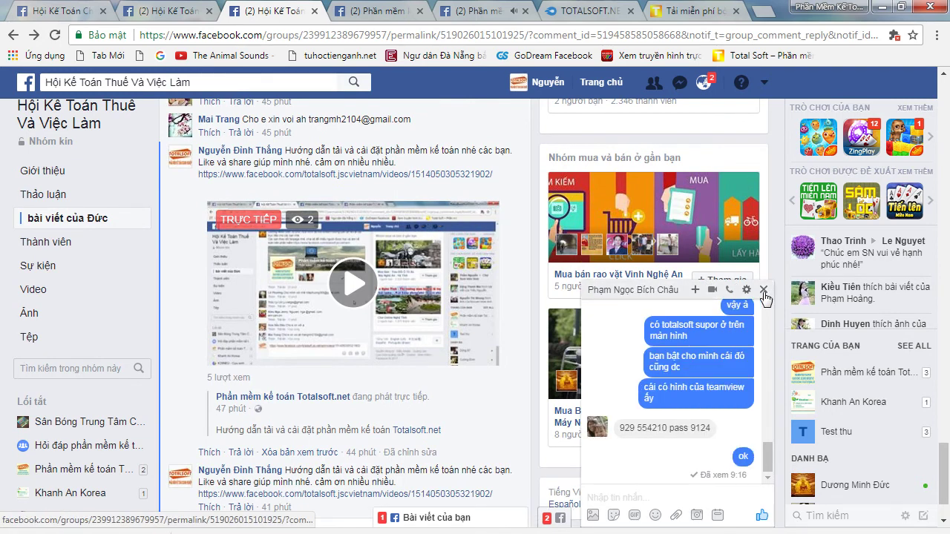
{"action": "left_click", "coordinate": [764, 290]}
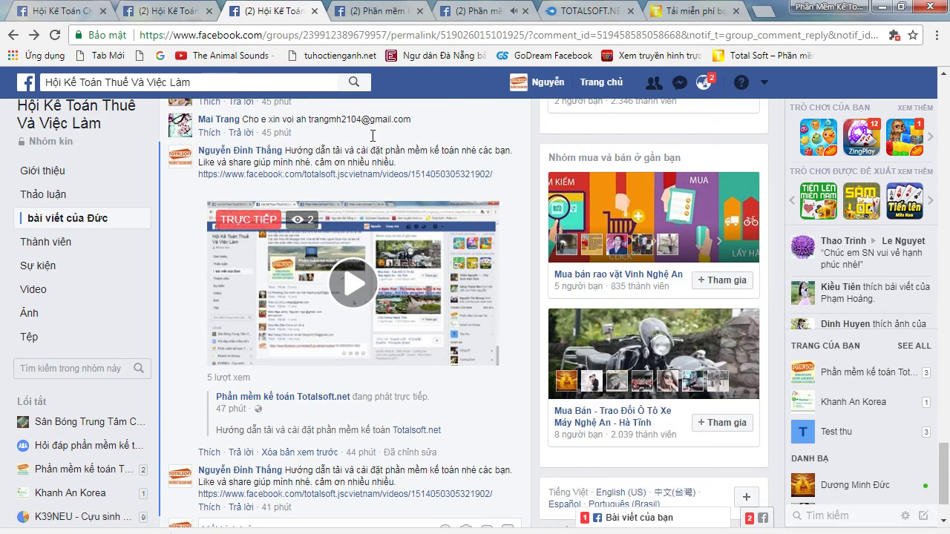
Check the Totalsoft.net free download page and the livestream's video details in the Facebook page's publishing tools
{"action": "scroll", "coordinate": [366, 162], "scroll_direction": "up", "scroll_amount": 1}
{"action": "scroll", "coordinate": [367, 163], "scroll_direction": "up", "scroll_amount": 2}
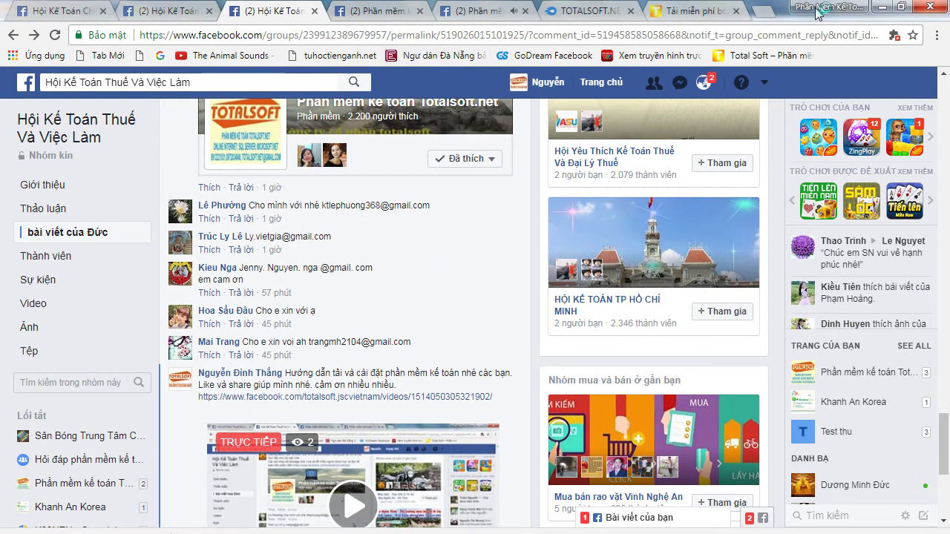
{"action": "left_click", "coordinate": [699, 11]}
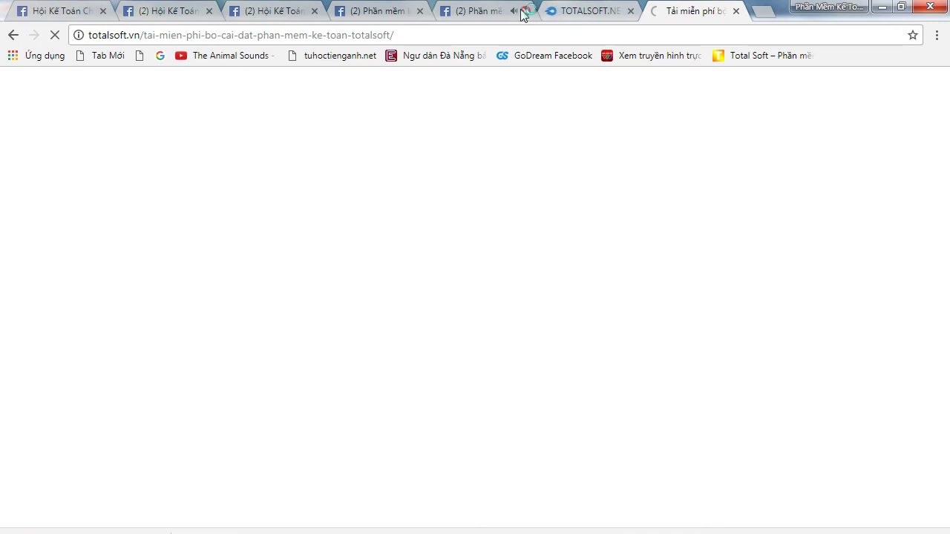
{"action": "left_click", "coordinate": [471, 12]}
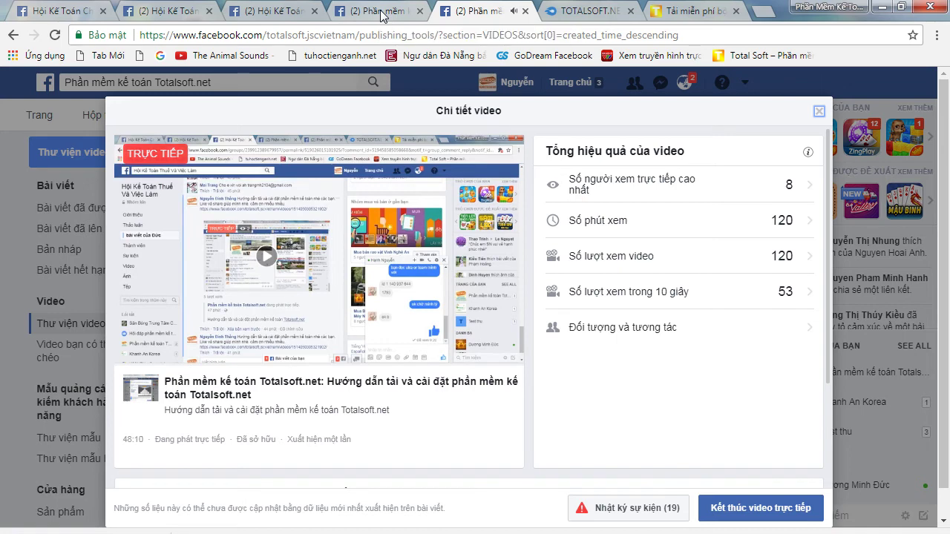
Close the four extra Facebook tabs and minimise the browser window
{"action": "left_click", "coordinate": [420, 11]}
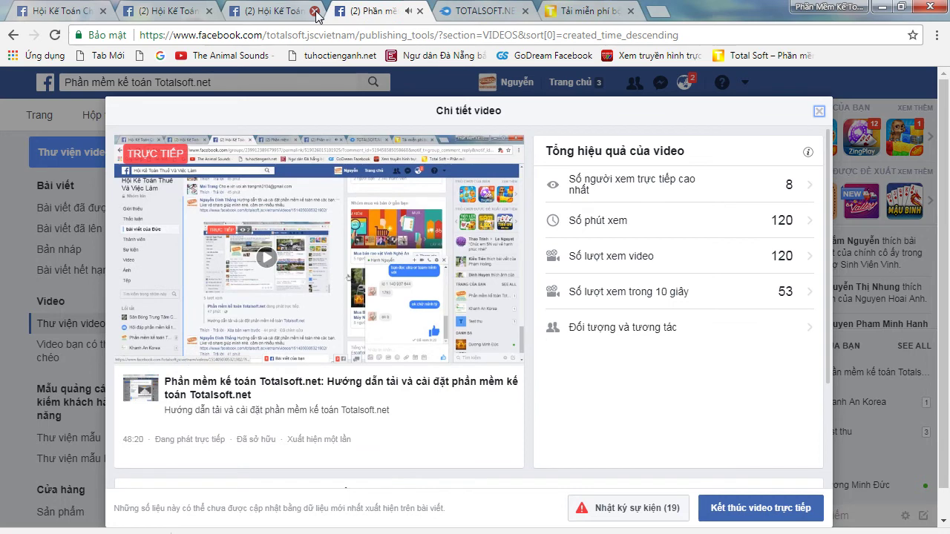
{"action": "left_click", "coordinate": [315, 11]}
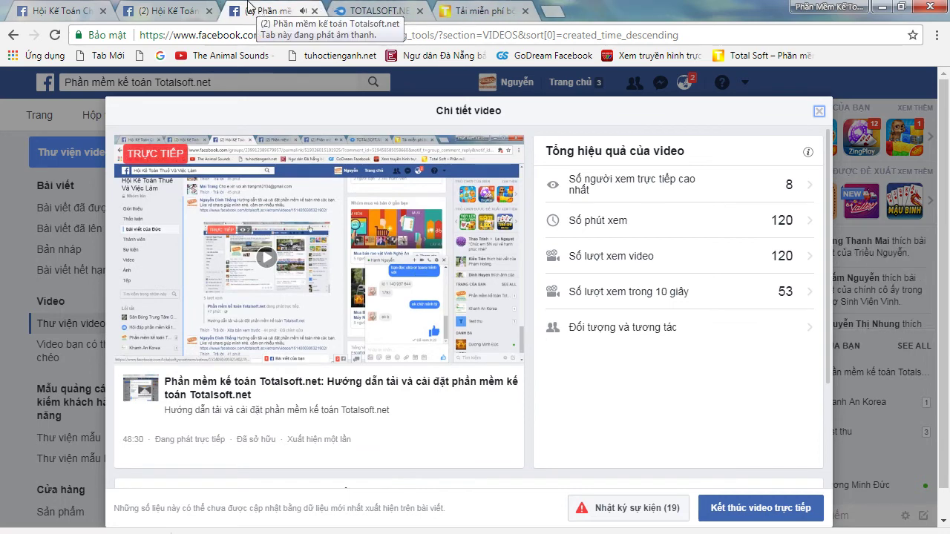
{"action": "left_click", "coordinate": [208, 11]}
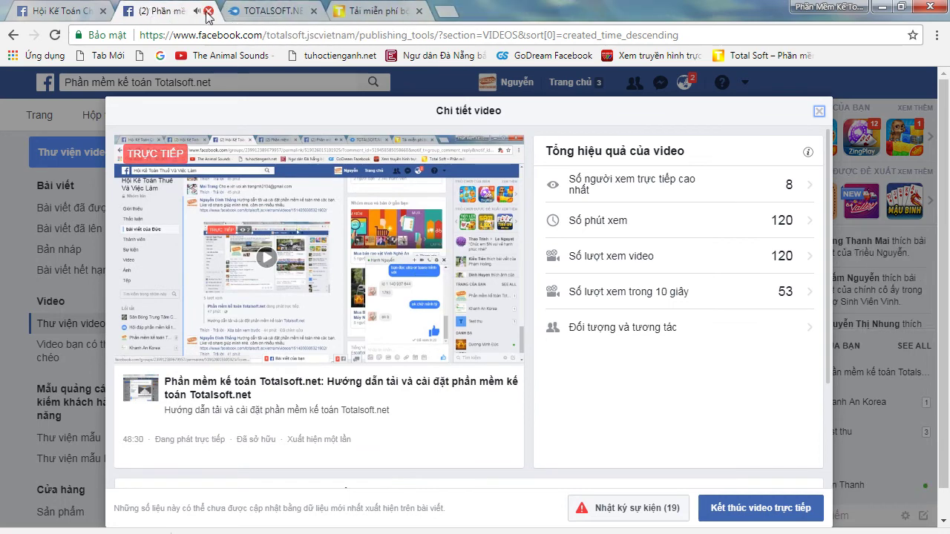
{"action": "left_click", "coordinate": [102, 11]}
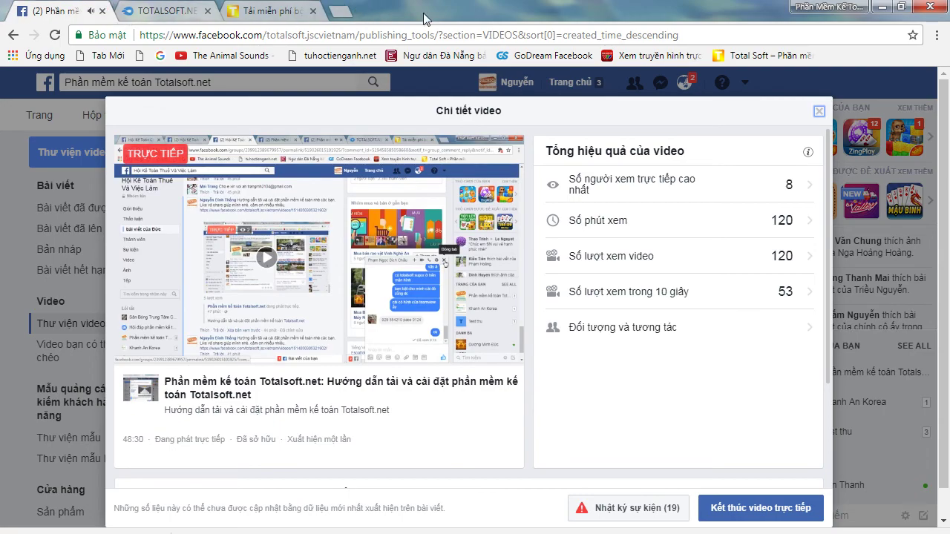
{"action": "left_click", "coordinate": [883, 8]}
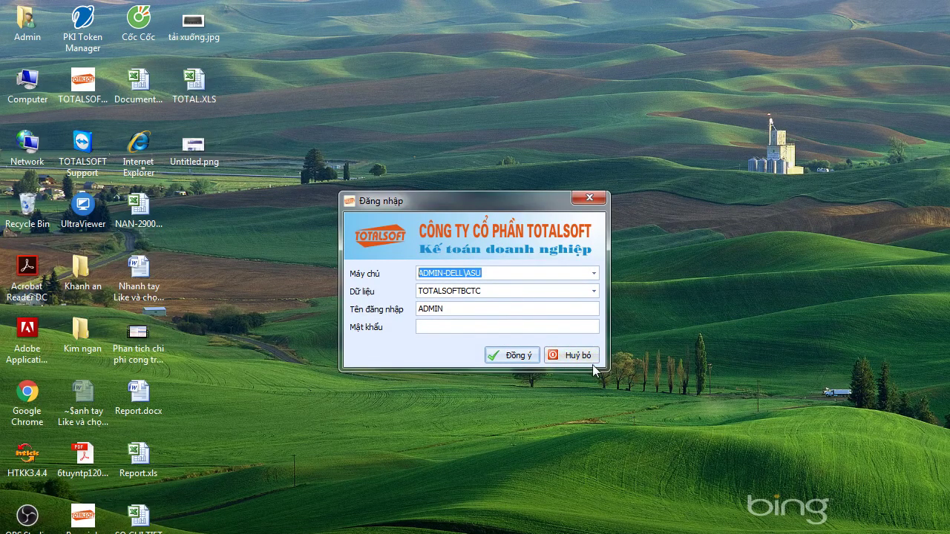
Skip the login, update the accounting program to TOTALSOFT.NET R2.22 with the automatic update, and relaunch it, skipping the login again
{"action": "left_click", "coordinate": [571, 357]}
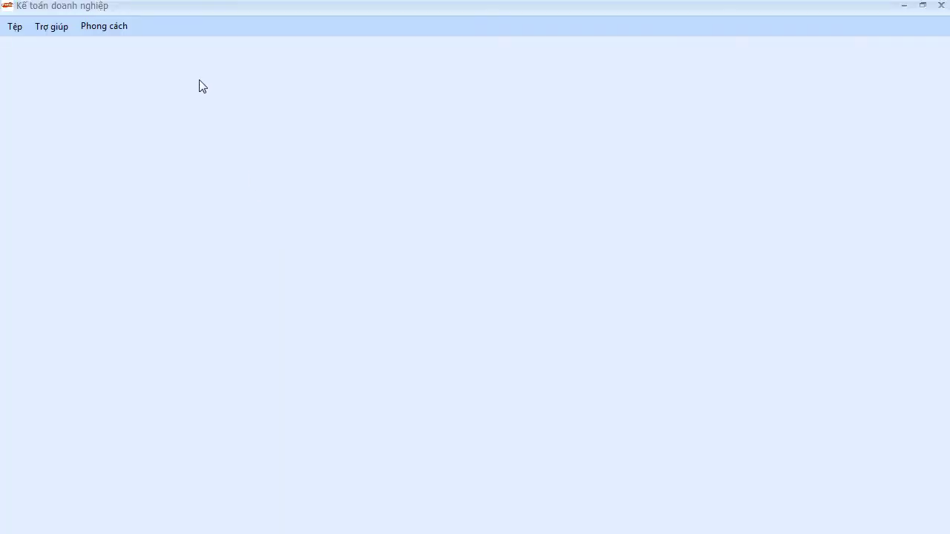
{"action": "left_click", "coordinate": [65, 30]}
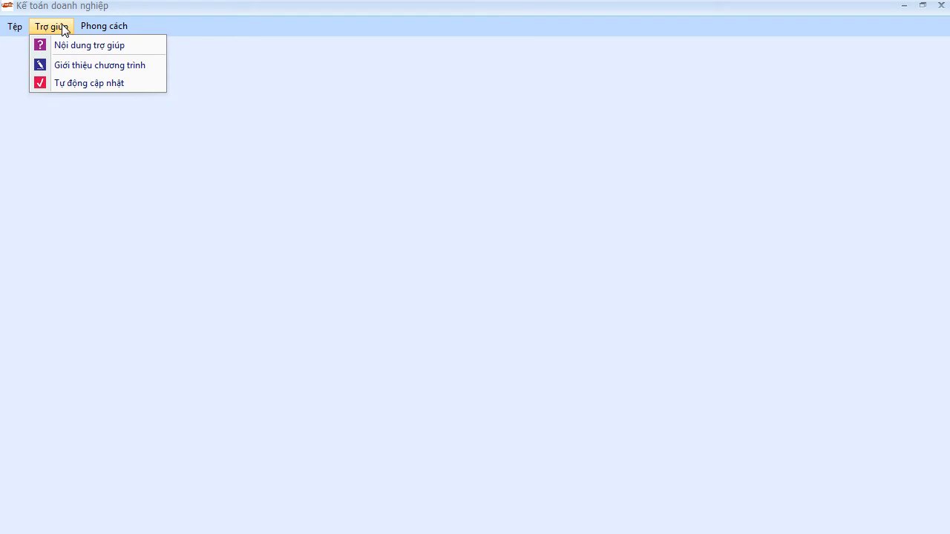
{"action": "left_click", "coordinate": [82, 85]}
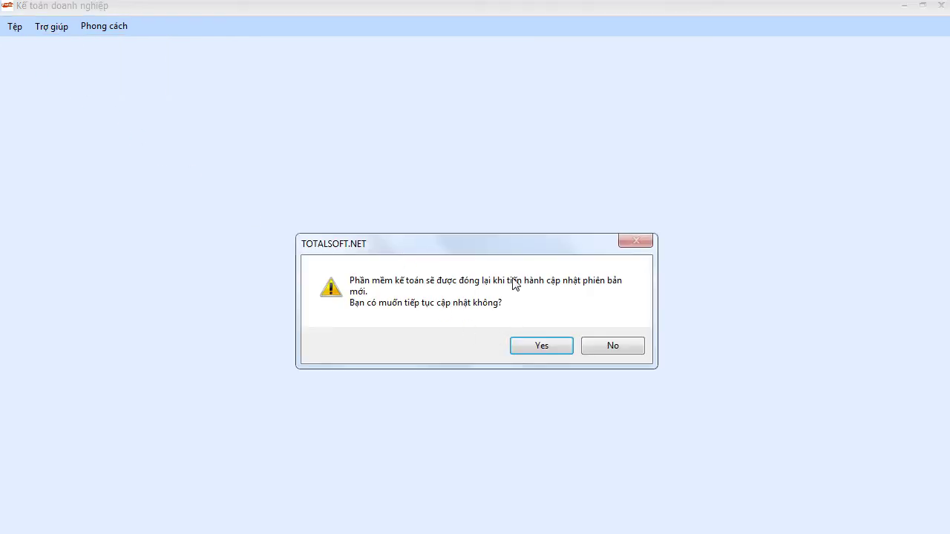
{"action": "left_click", "coordinate": [536, 352]}
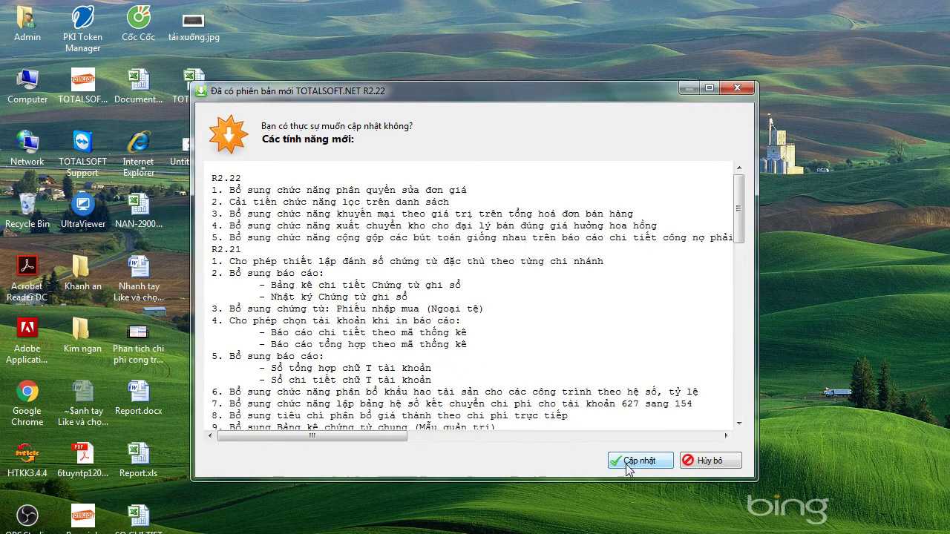
{"action": "left_click", "coordinate": [638, 461]}
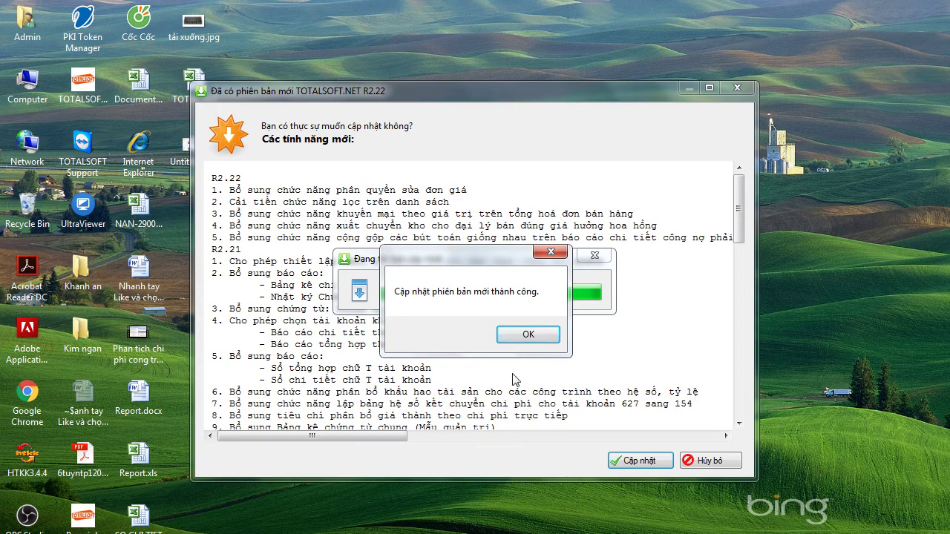
{"action": "left_click", "coordinate": [526, 332]}
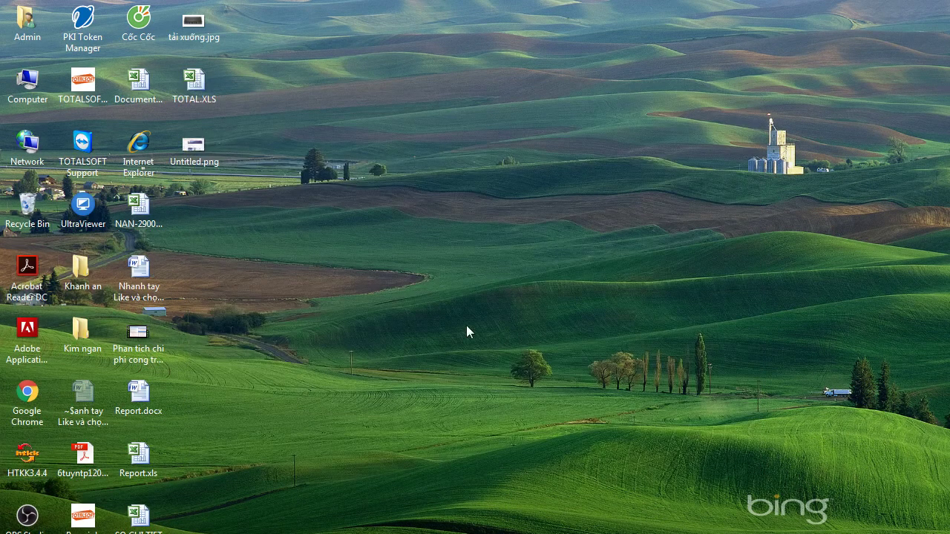
{"action": "double_click", "coordinate": [82, 82]}
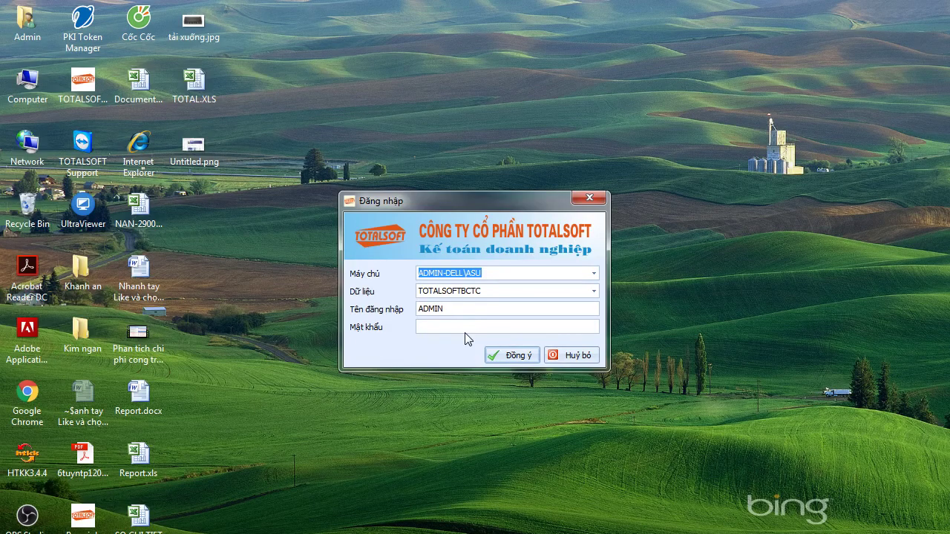
{"action": "left_click", "coordinate": [578, 355]}
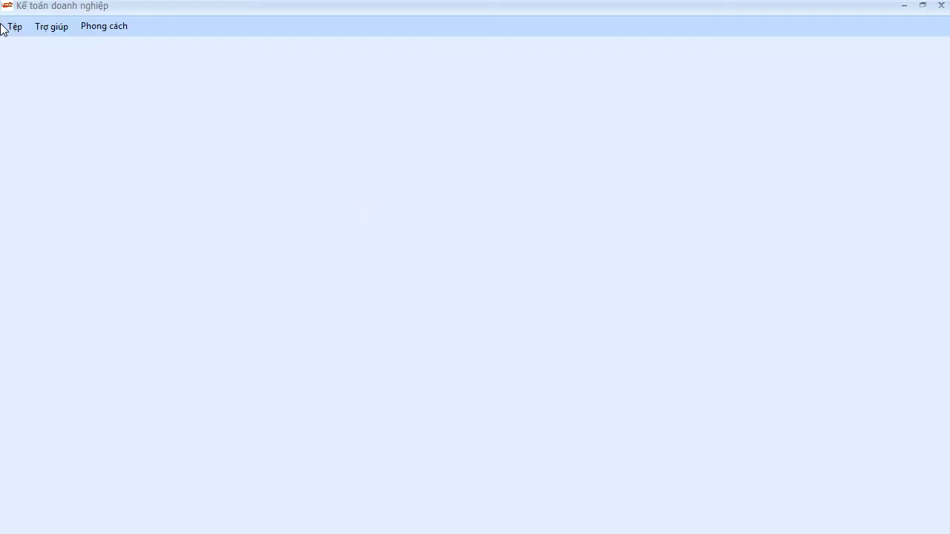
Go through the data name, path, dates, costing method and Thông tư 133/2016/TT-BTC regime for creating new data, enable production activity, and cancel
{"action": "left_click", "coordinate": [15, 33]}
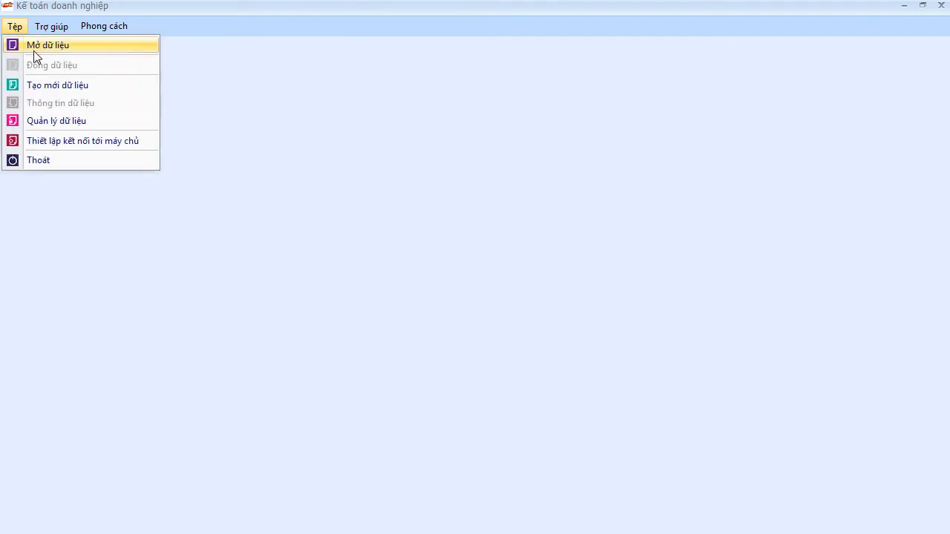
{"action": "left_click", "coordinate": [65, 87]}
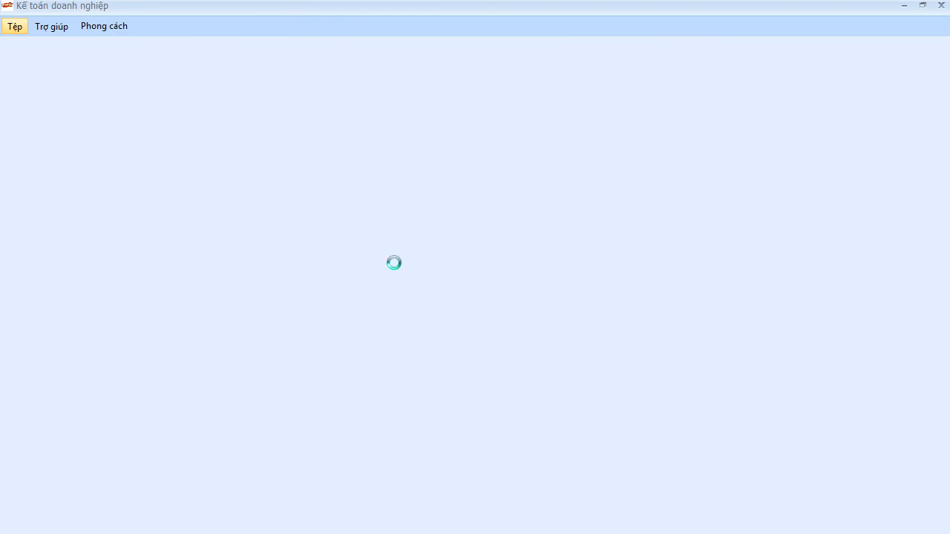
{"action": "left_click", "coordinate": [513, 329]}
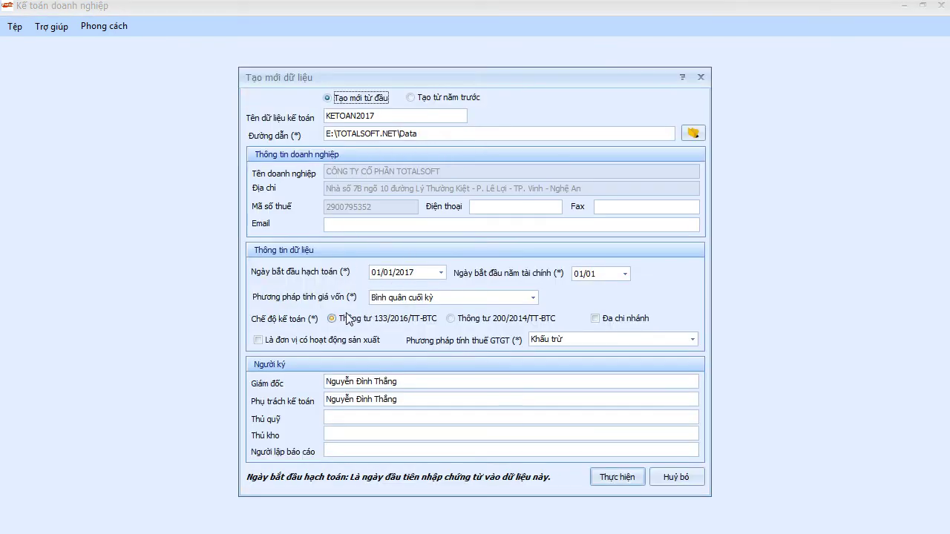
{"action": "left_click_drag", "start_coordinate": [394, 117], "coordinate": [314, 117]}
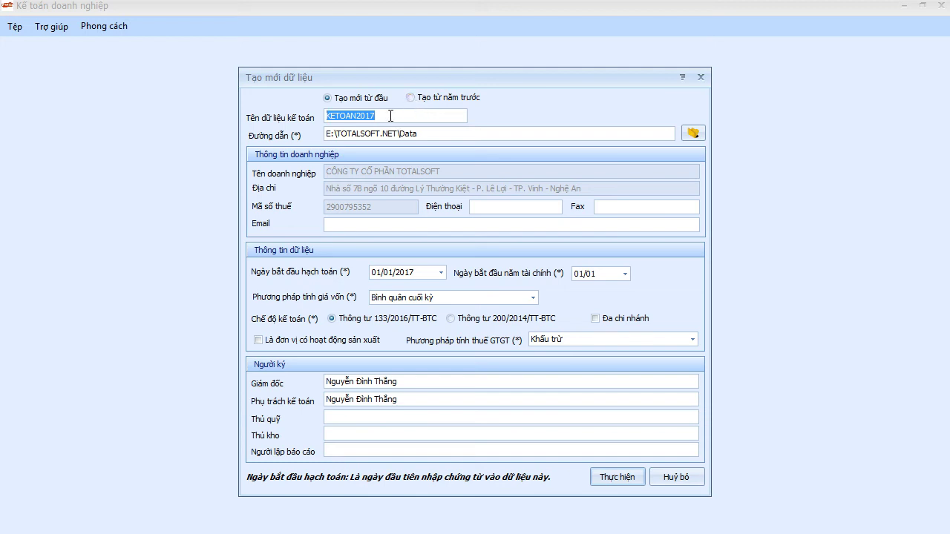
{"action": "left_click_drag", "start_coordinate": [484, 132], "coordinate": [315, 133]}
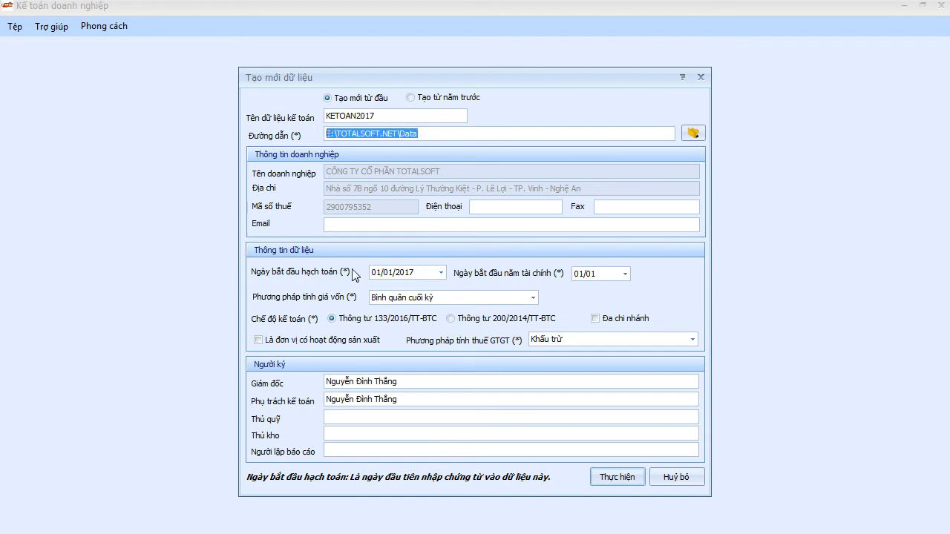
{"action": "left_click_drag", "start_coordinate": [432, 273], "coordinate": [352, 272]}
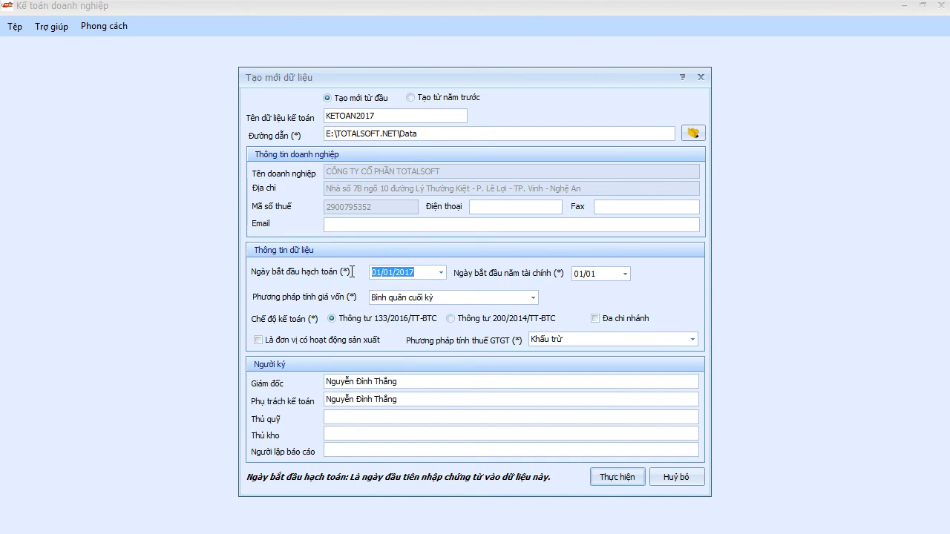
{"action": "double_click", "coordinate": [597, 273]}
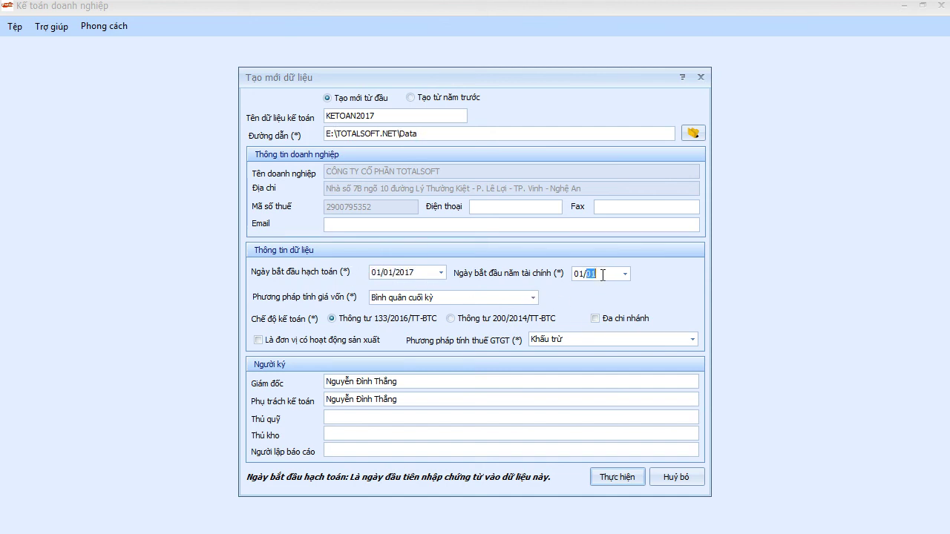
{"action": "left_click", "coordinate": [463, 299]}
{"action": "left_click", "coordinate": [310, 297]}
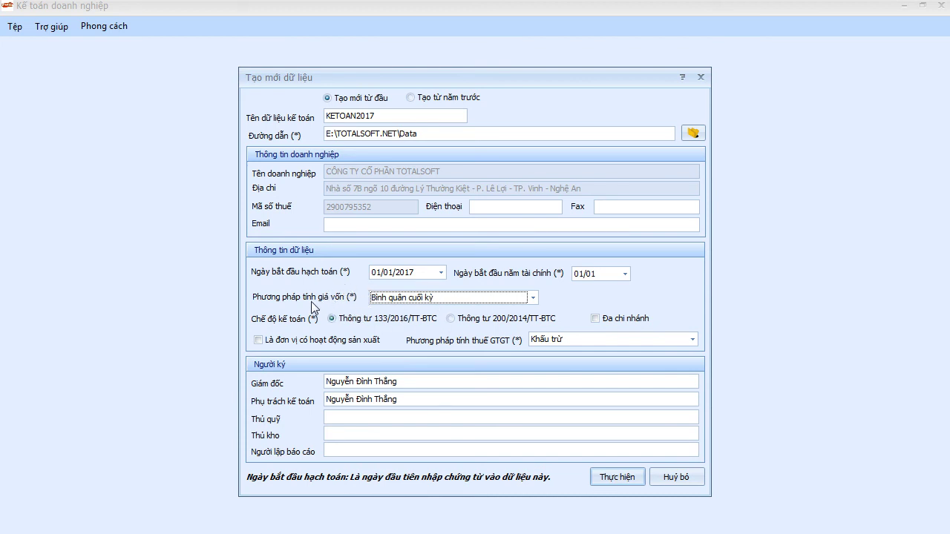
{"action": "left_click", "coordinate": [340, 325]}
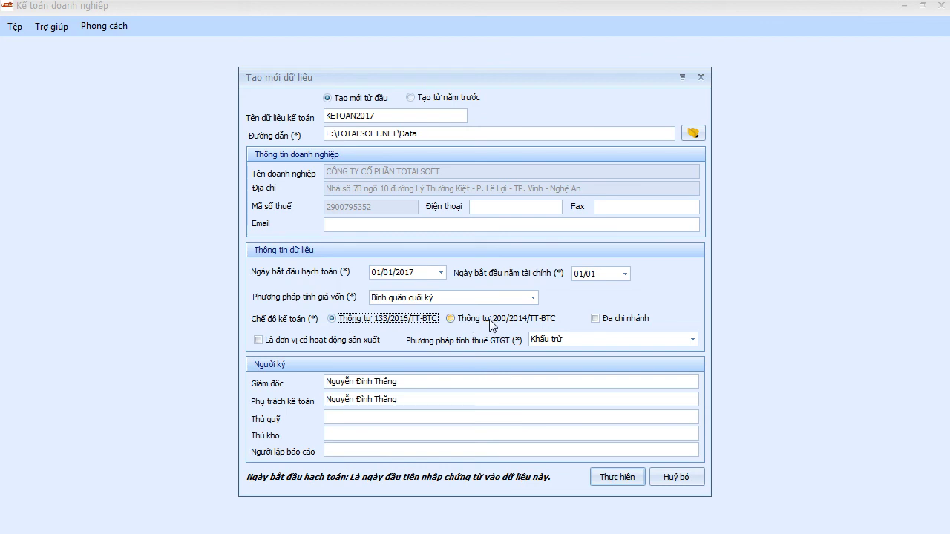
{"action": "left_click", "coordinate": [267, 340]}
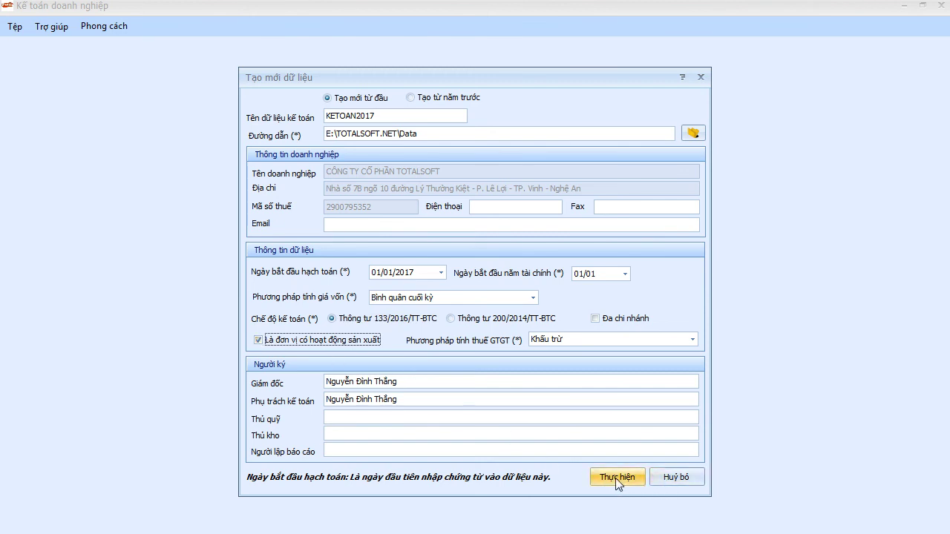
{"action": "left_click", "coordinate": [673, 478]}
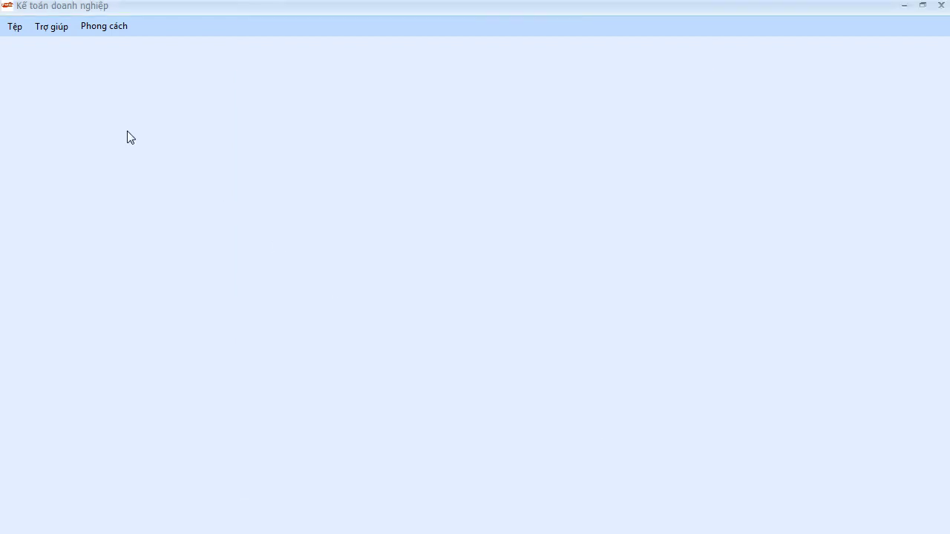
Check the data selection in the login for opening existing data, and cancel the login
{"action": "left_click", "coordinate": [15, 29]}
{"action": "left_click", "coordinate": [32, 46]}
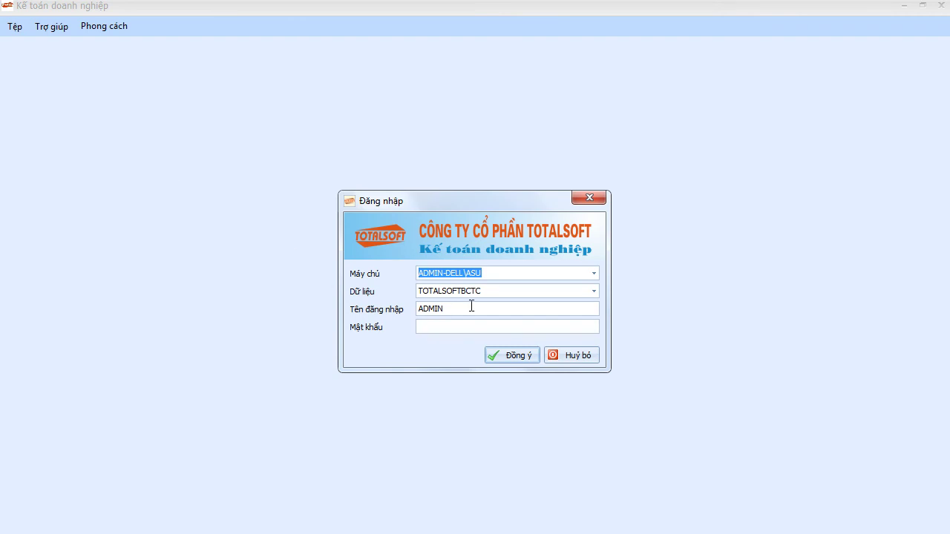
{"action": "left_click", "coordinate": [594, 291]}
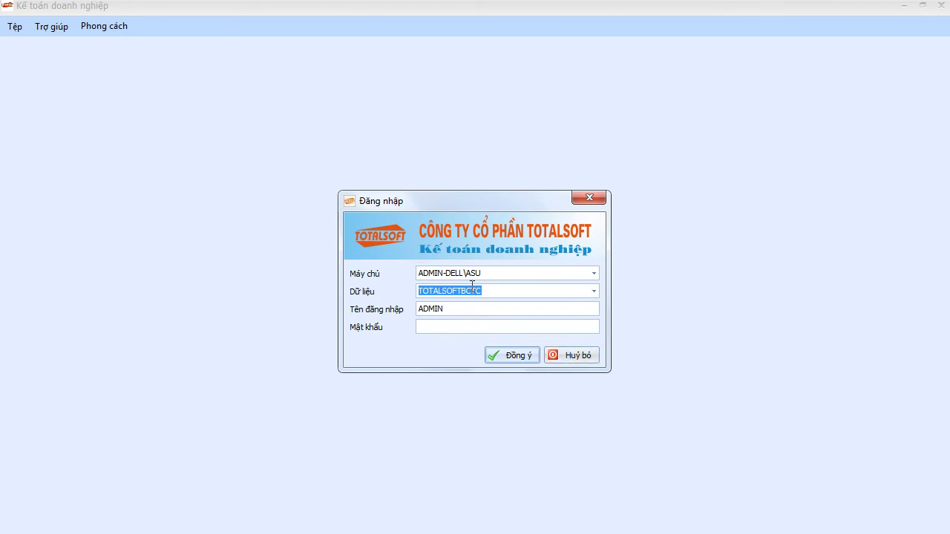
{"action": "left_click", "coordinate": [564, 356]}
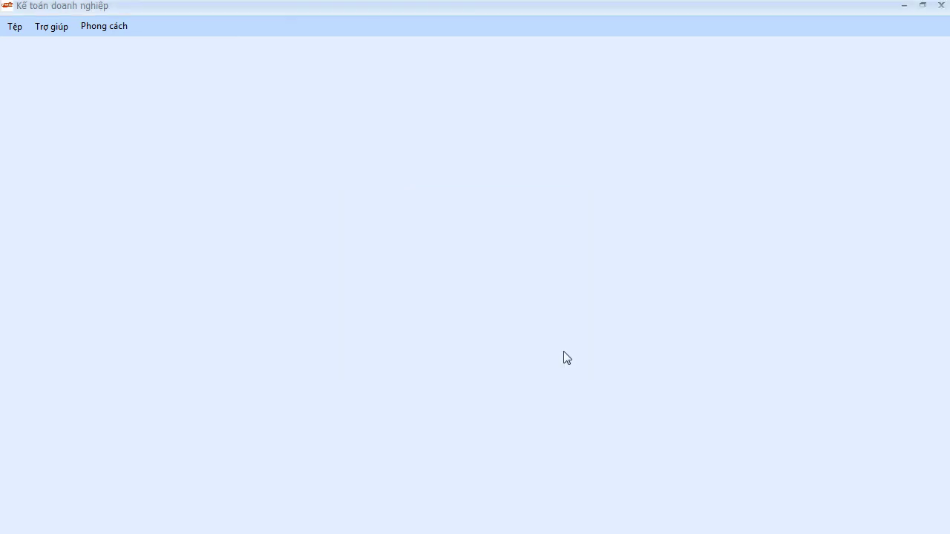
Open the data management window (Quản lý dữ liệu)
{"action": "left_click", "coordinate": [15, 27]}
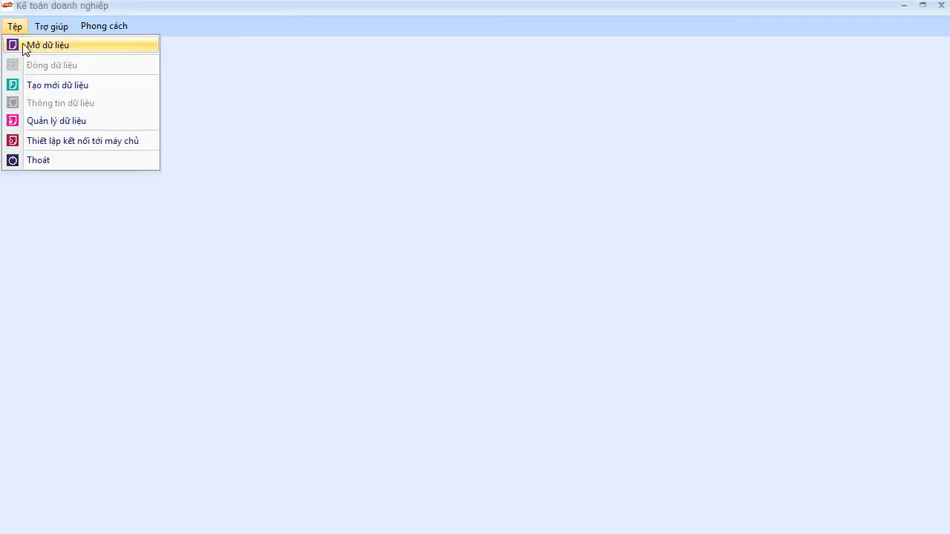
{"action": "left_click", "coordinate": [78, 125]}
{"action": "left_click", "coordinate": [511, 330]}
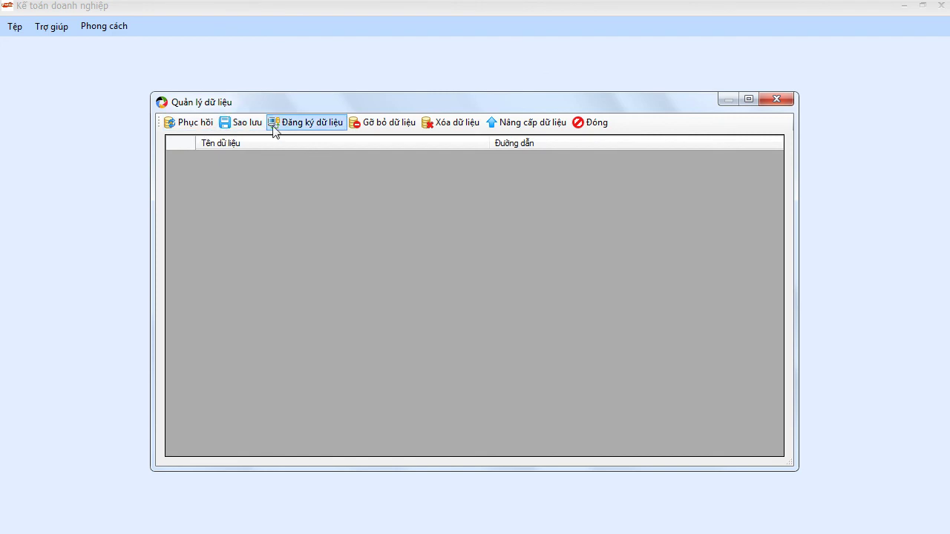
Start registering existing data and choose TOTALSOFTBCTC.smd from E:\TOTALSOFT.NET\Data as its path
{"action": "left_click", "coordinate": [303, 128]}
{"action": "left_click", "coordinate": [600, 285]}
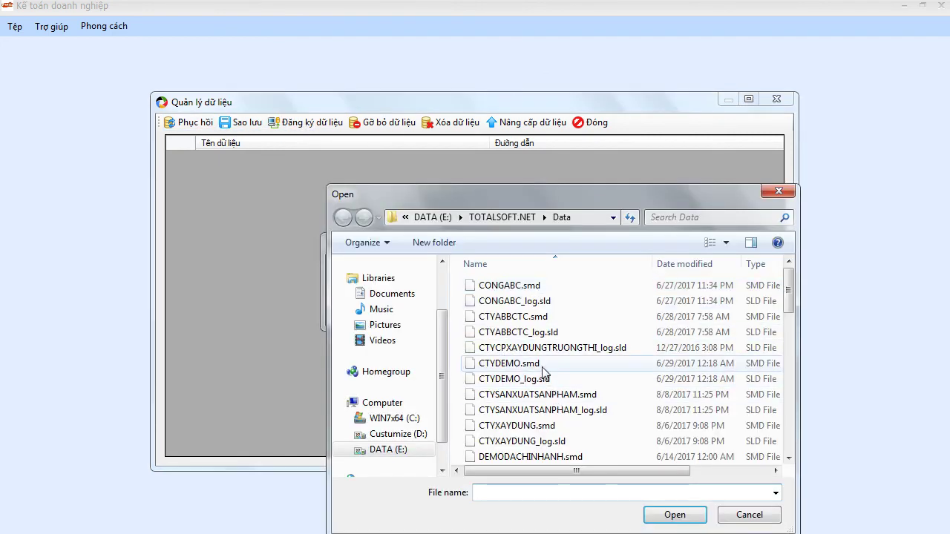
{"action": "left_click", "coordinate": [538, 379]}
{"action": "scroll", "coordinate": [538, 391], "scroll_direction": "down", "scroll_amount": 4}
{"action": "scroll", "coordinate": [538, 391], "scroll_direction": "down", "scroll_amount": 7}
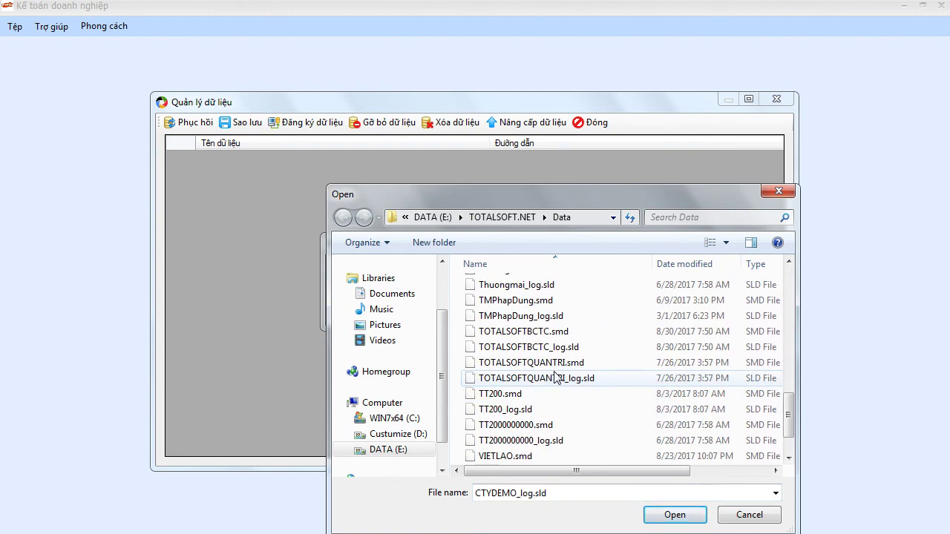
{"action": "scroll", "coordinate": [557, 378], "scroll_direction": "up", "scroll_amount": 2}
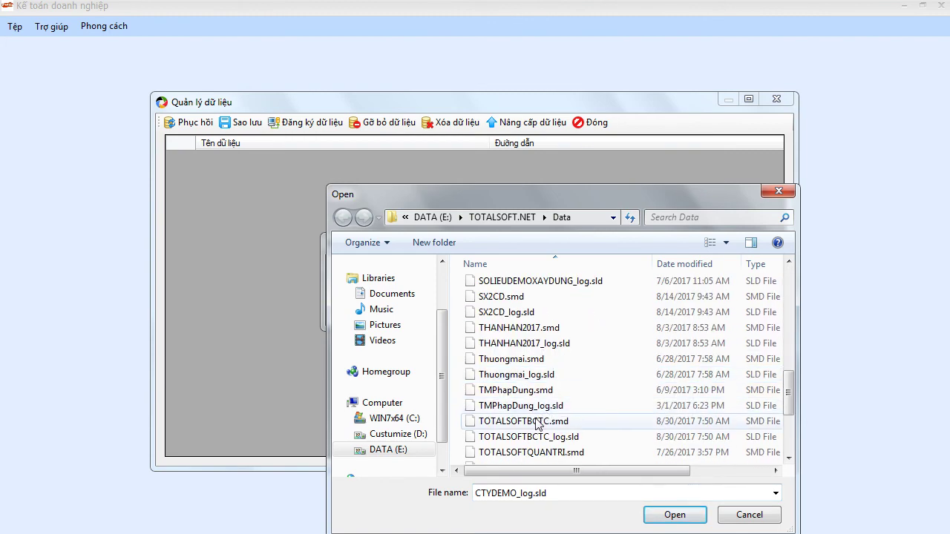
{"action": "left_click", "coordinate": [538, 421]}
{"action": "left_click", "coordinate": [672, 513]}
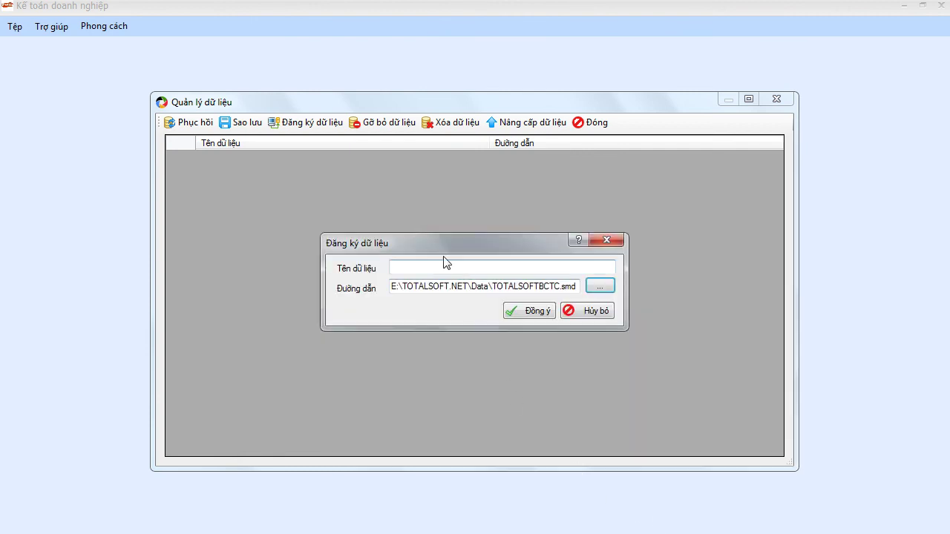
Name the data TOTALSOFTBCTC to match its file name, and complete the registration
{"action": "double_click", "coordinate": [514, 288]}
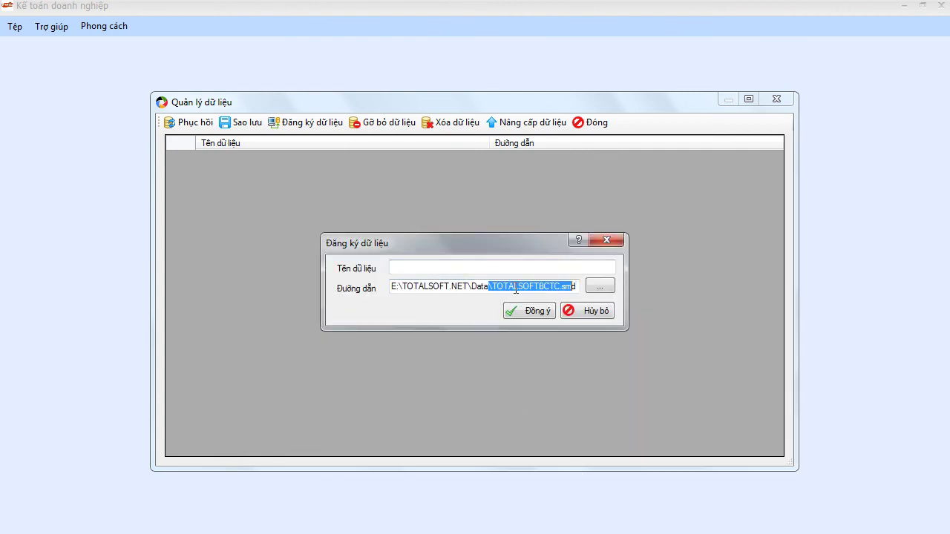
{"action": "left_click", "coordinate": [467, 268]}
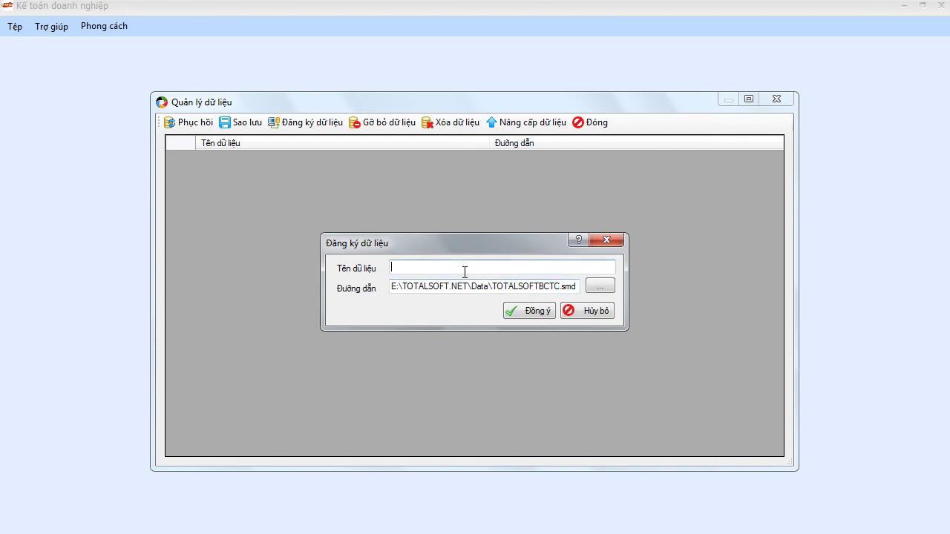
{"action": "type", "text": "\\TOTALSOFTBCTC"}
{"action": "key", "text": "Home"}
{"action": "key", "text": "Delete"}
{"action": "left_click", "coordinate": [535, 312]}
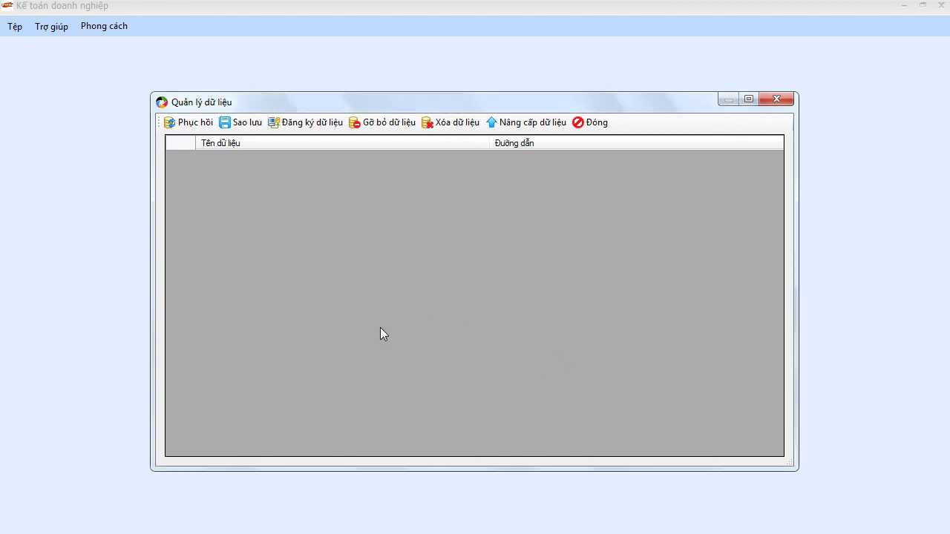
{"action": "left_click", "coordinate": [518, 341]}
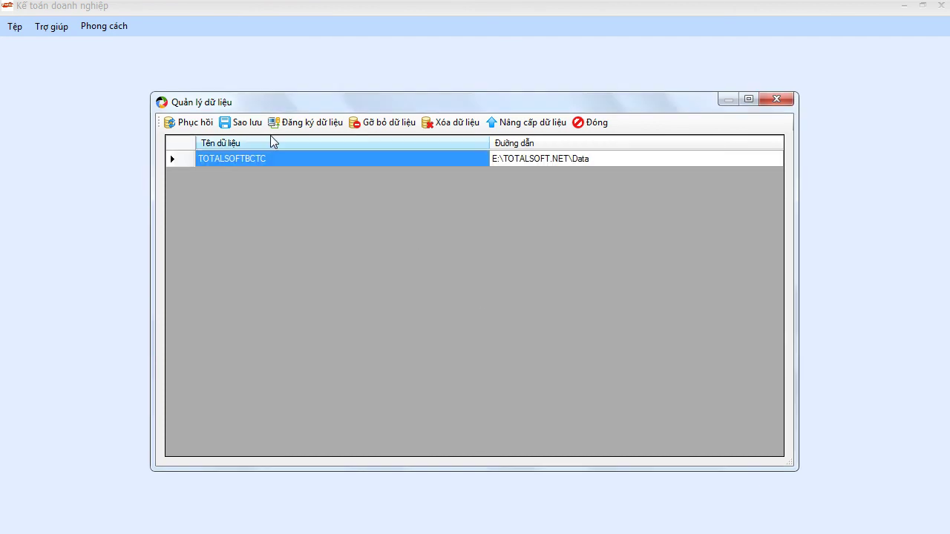
Close the data management window, log in to the registered TOTALSOFTBCTC data, and accept upgrading it to the new version
{"action": "left_click", "coordinate": [590, 123]}
{"action": "left_click", "coordinate": [15, 28]}
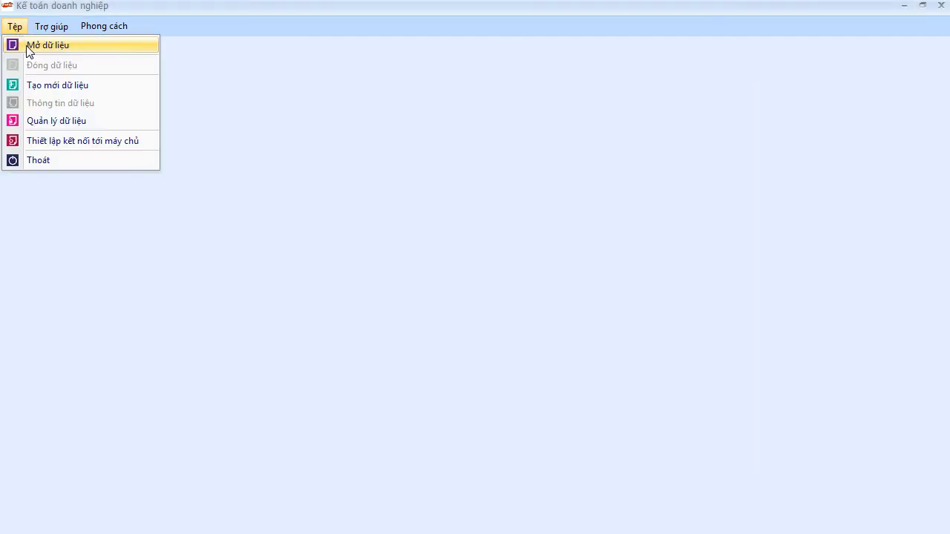
{"action": "left_click", "coordinate": [45, 46]}
{"action": "left_click", "coordinate": [510, 359]}
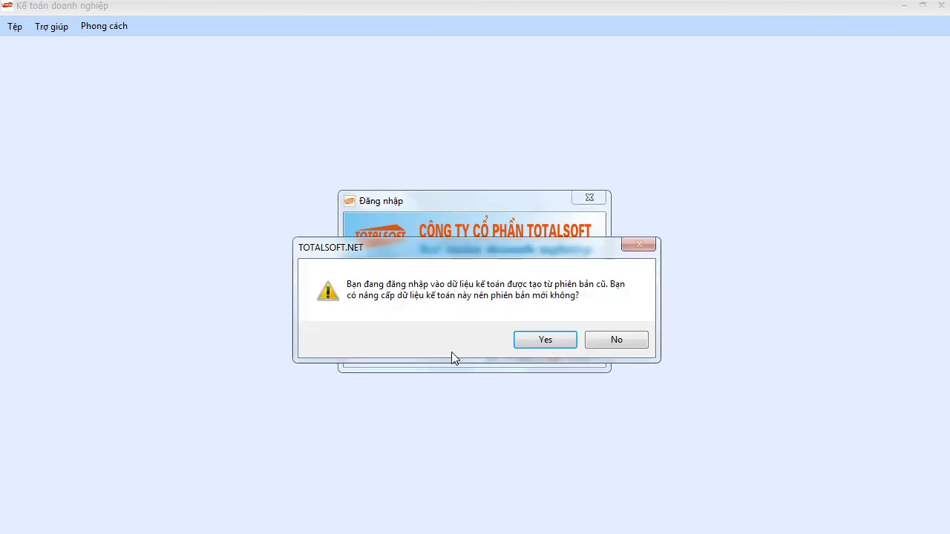
{"action": "left_click", "coordinate": [529, 344]}
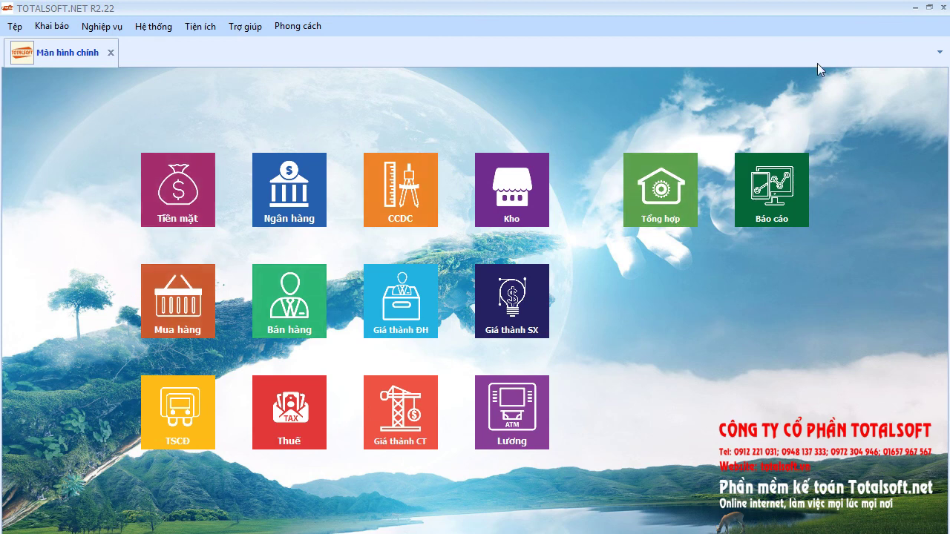
Exit the accounting program without backing up the data
{"action": "left_click", "coordinate": [947, 7]}
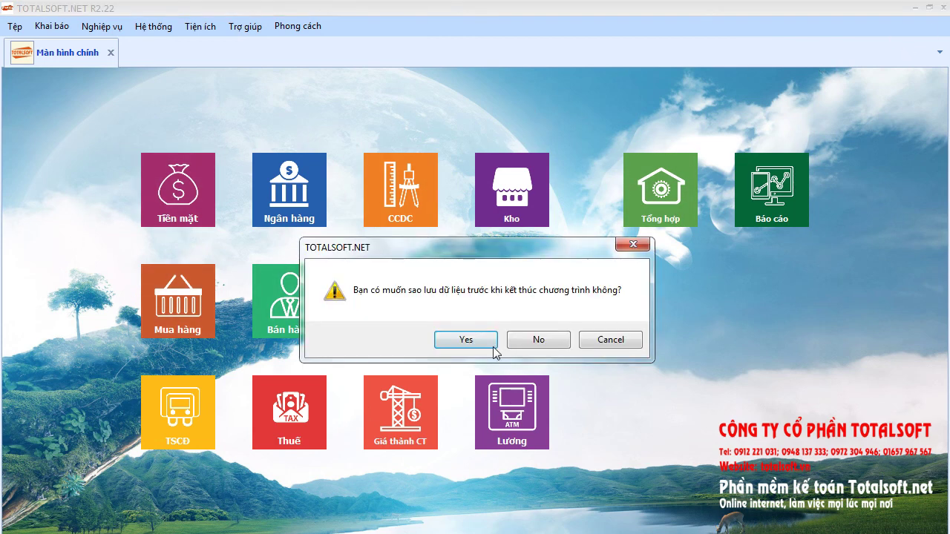
{"action": "left_click", "coordinate": [519, 340]}
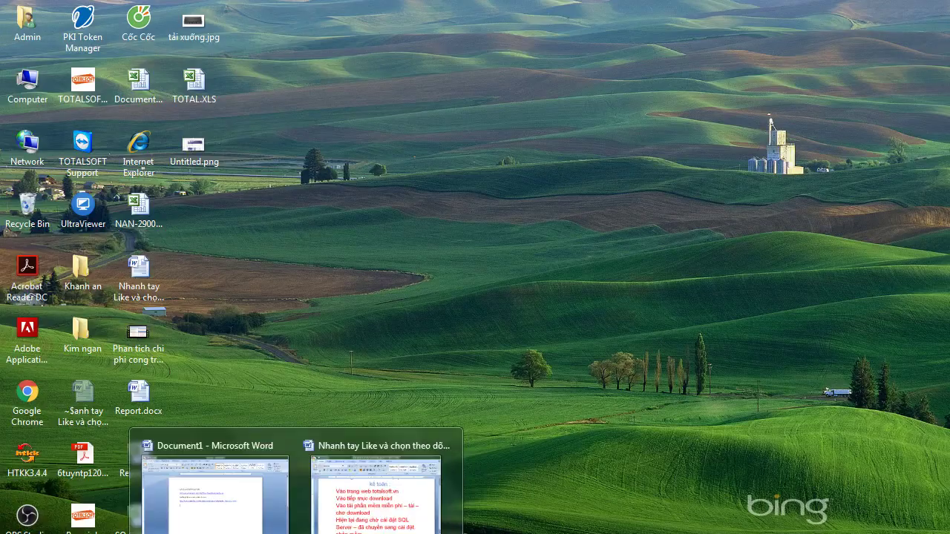
Switch to the Facebook page's video details in the browser and end the live video
{"action": "left_click", "coordinate": [204, 490]}
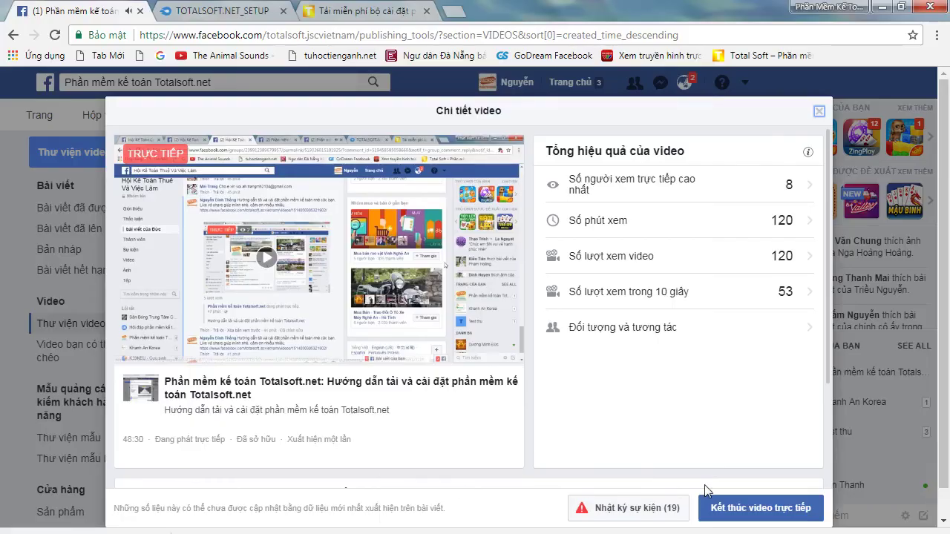
{"action": "left_click", "coordinate": [713, 508]}
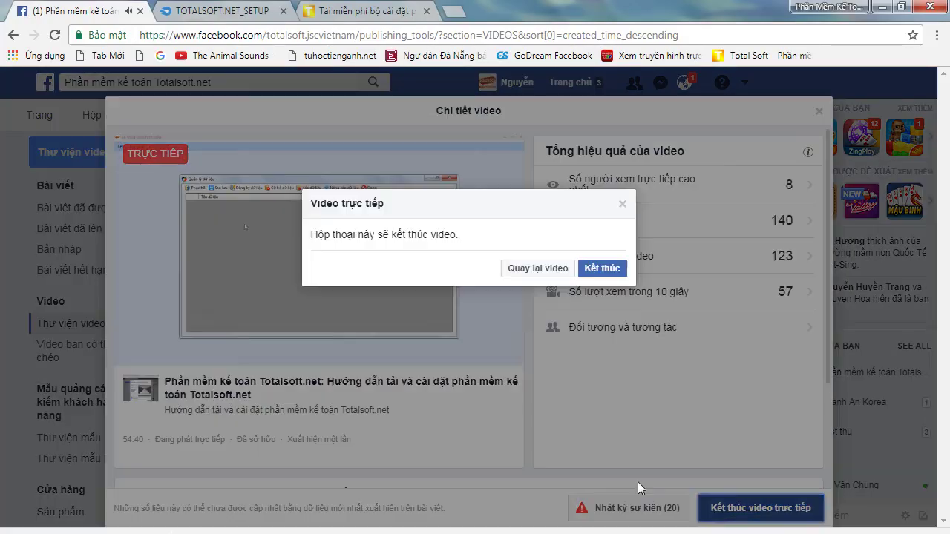
{"action": "left_click", "coordinate": [603, 270]}
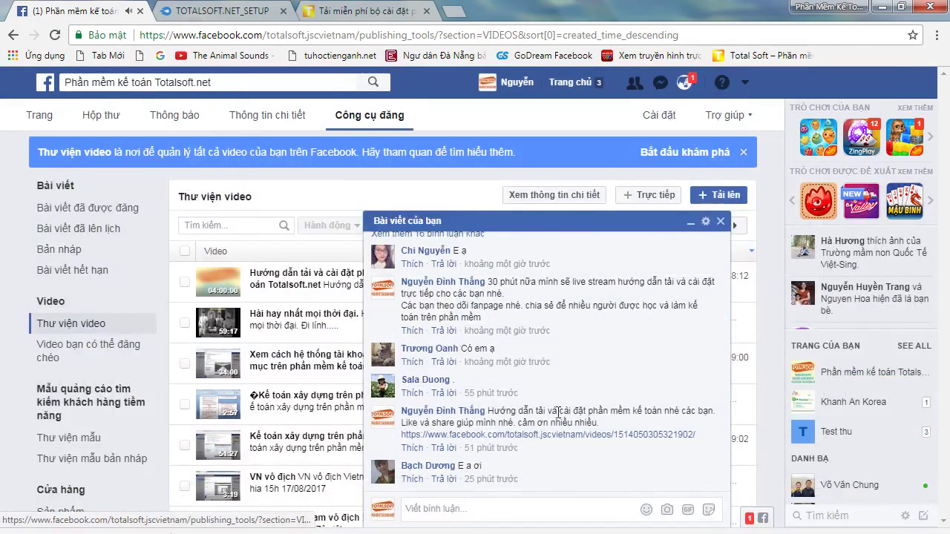